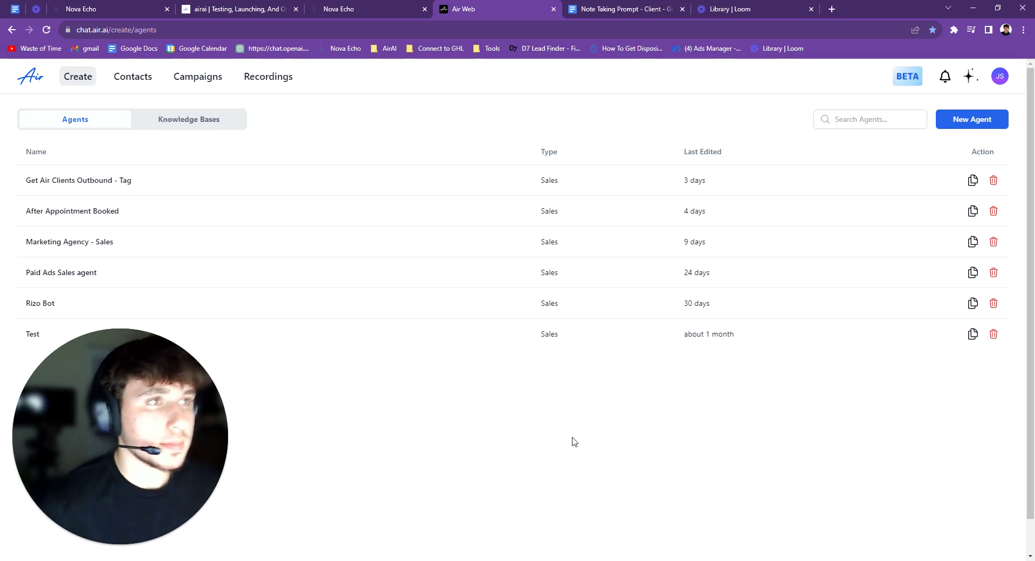
Create a workflow from scratch and choose Inbound Webhook as its trigger
left_click(366, 9)
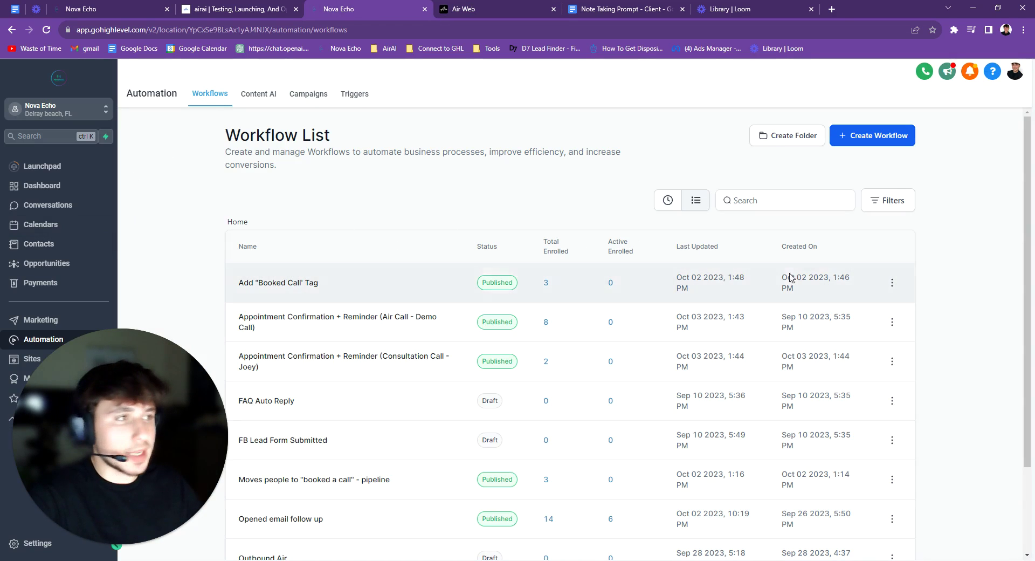
left_click(885, 135)
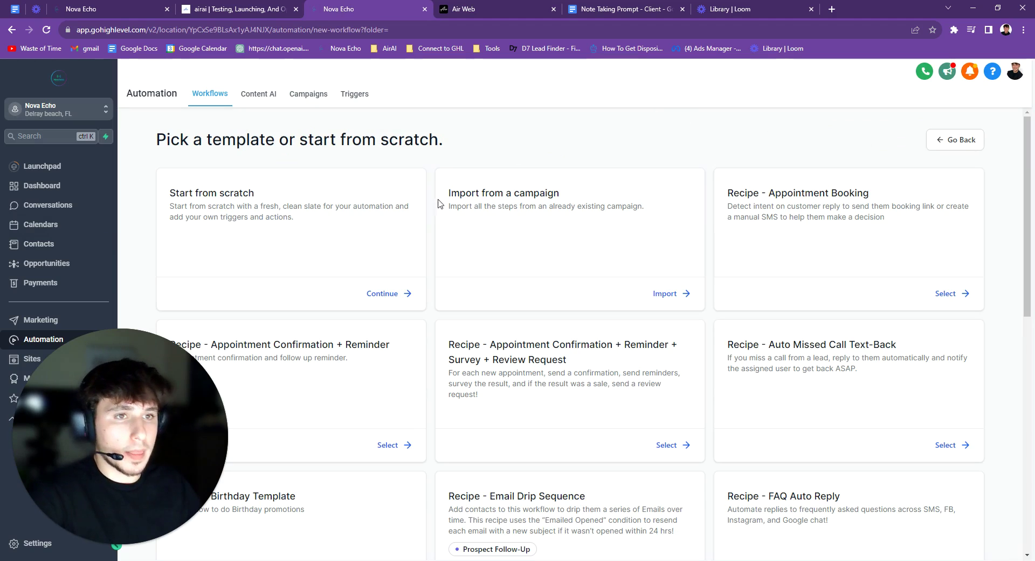
left_click(386, 293)
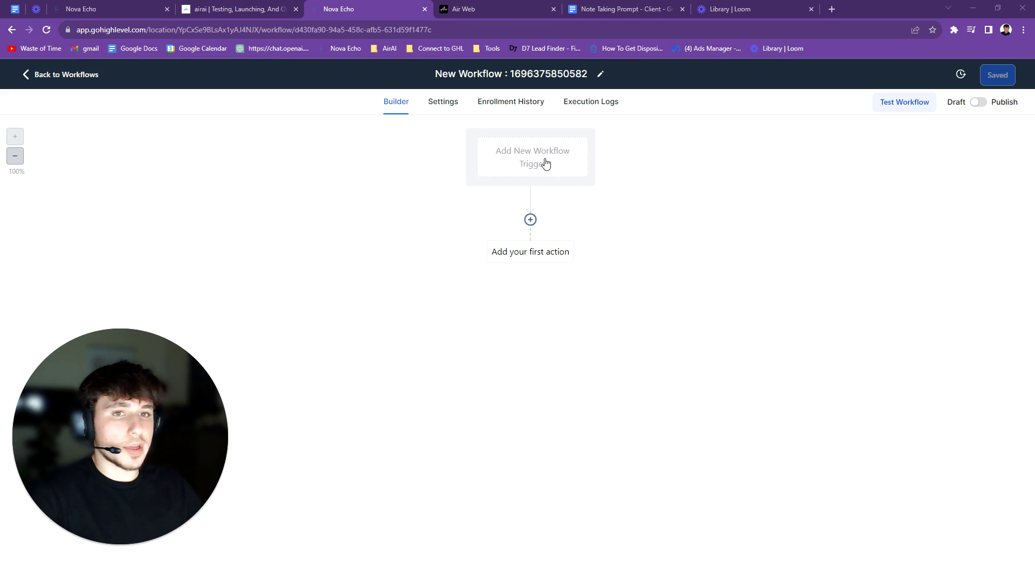
left_click(545, 163)
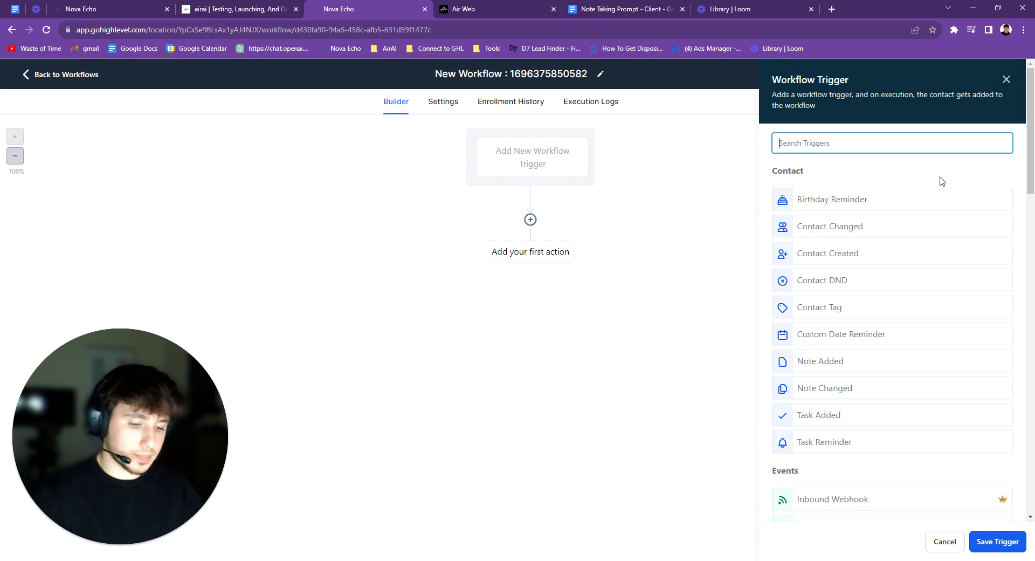
type("inb")
left_click(889, 201)
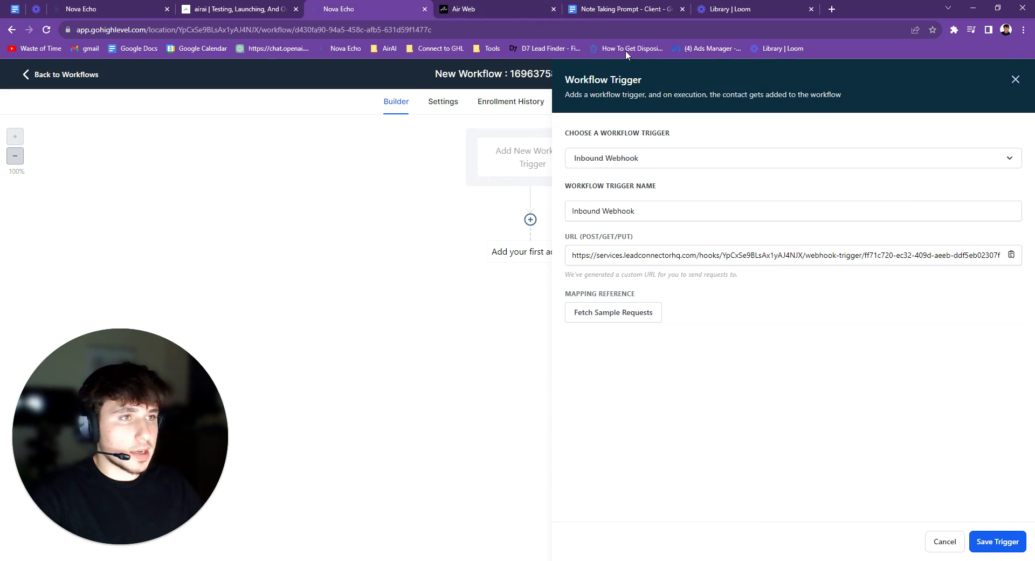
In Air AI's Integrations, generate a client API key named 'Demo'
left_click(501, 9)
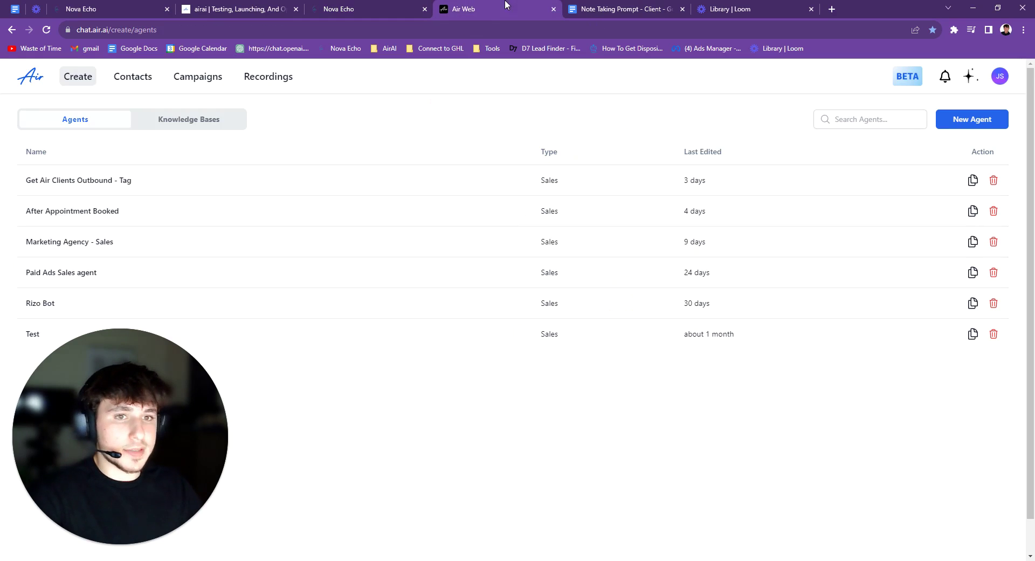
left_click(1000, 76)
left_click(941, 142)
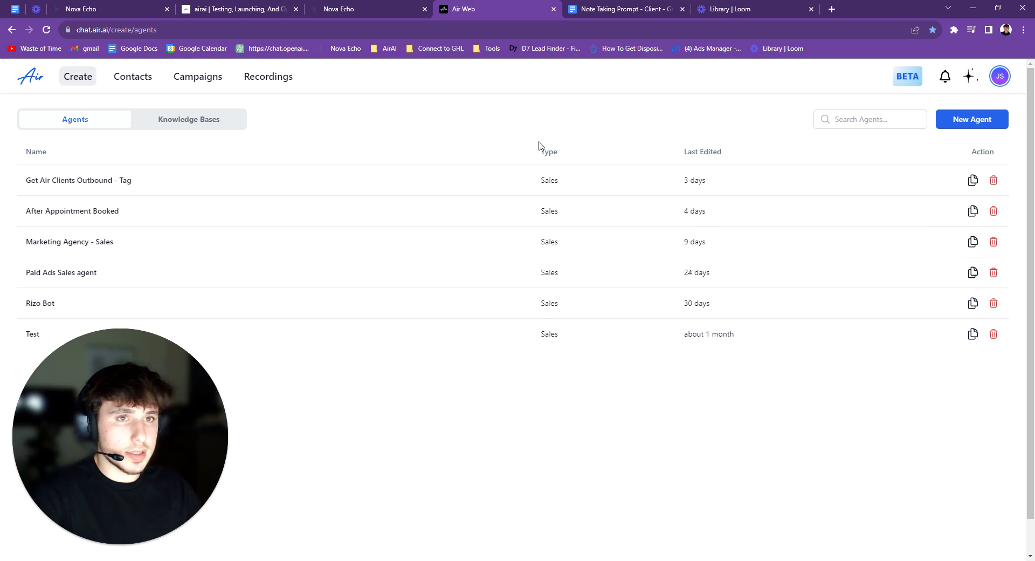
left_click(126, 122)
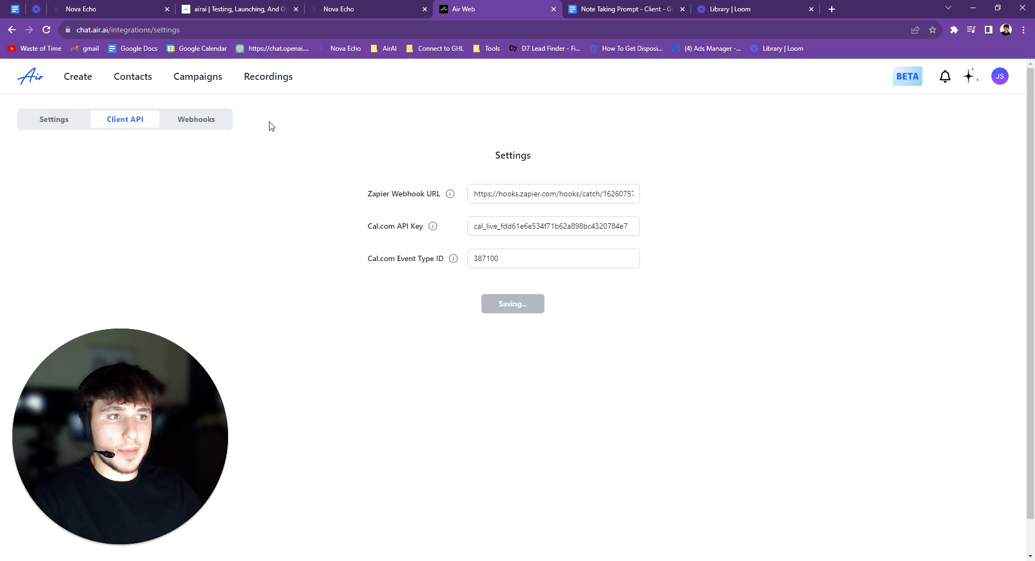
left_click(446, 230)
type("Demo")
left_click(607, 221)
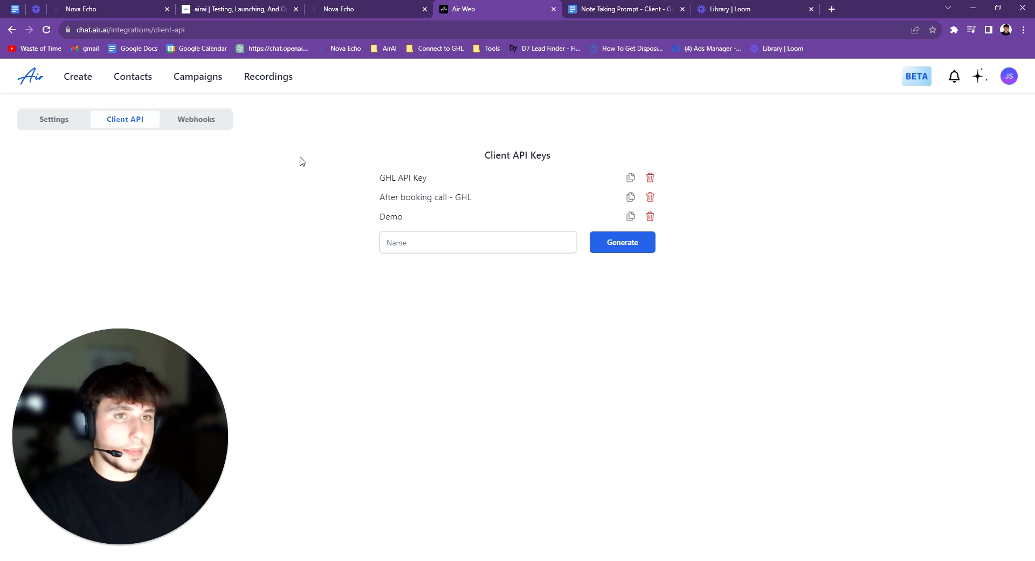
left_click(197, 123)
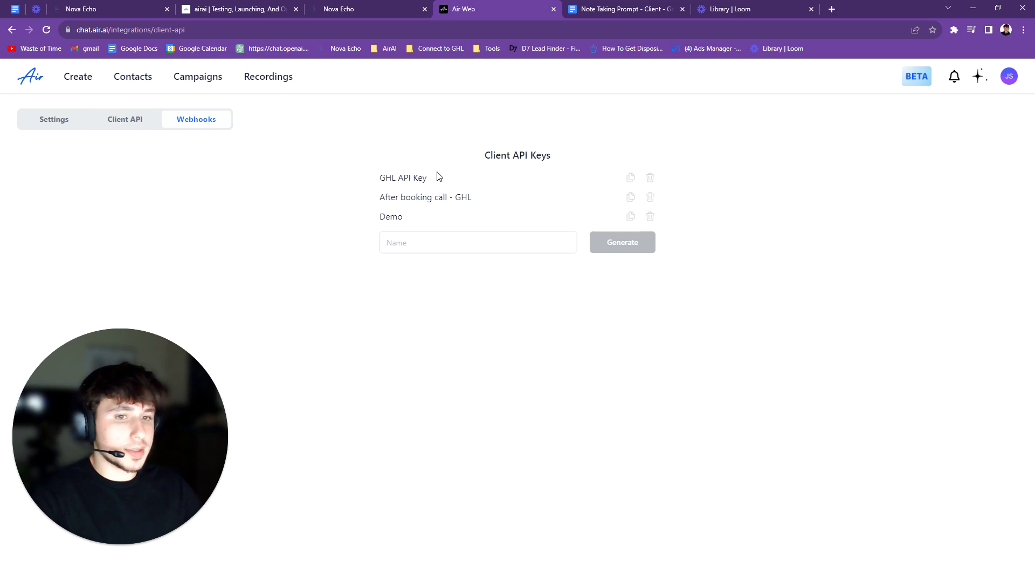
Start a new Air AI webhook with action POST_CALL_DATA and paste the bearer token
left_click(963, 119)
left_click(476, 271)
left_click(498, 290)
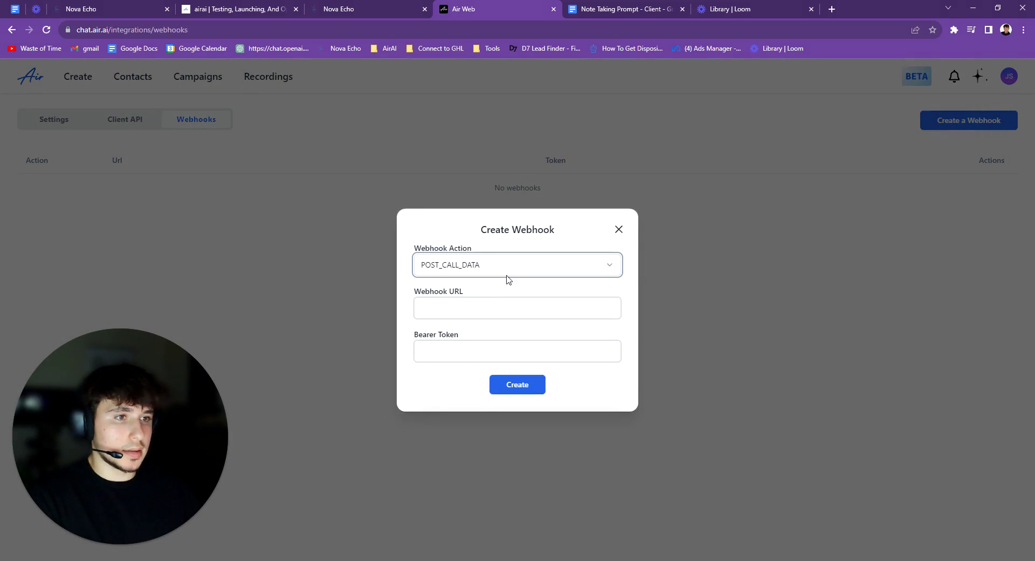
left_click(458, 350)
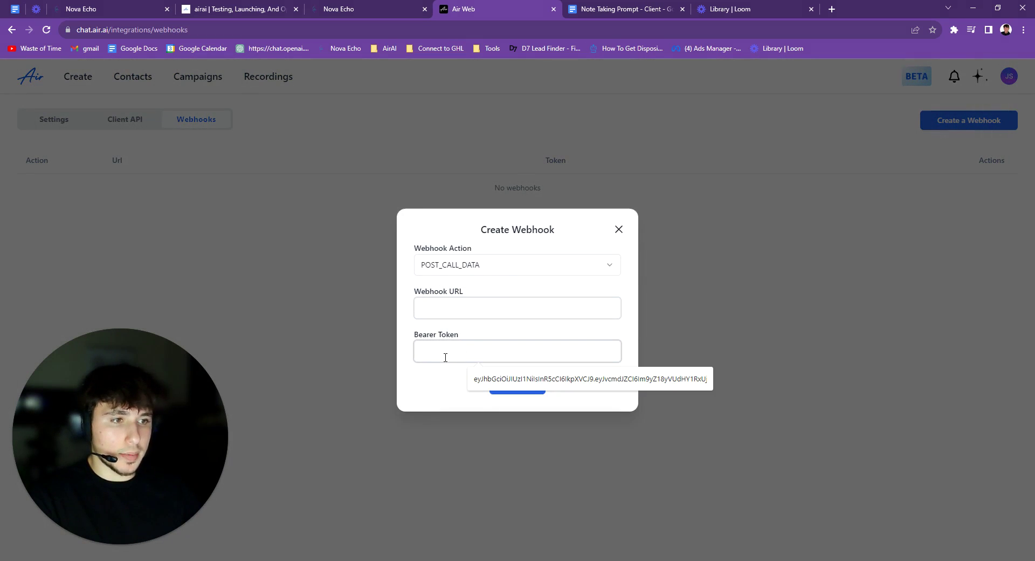
key("ctrl+v")
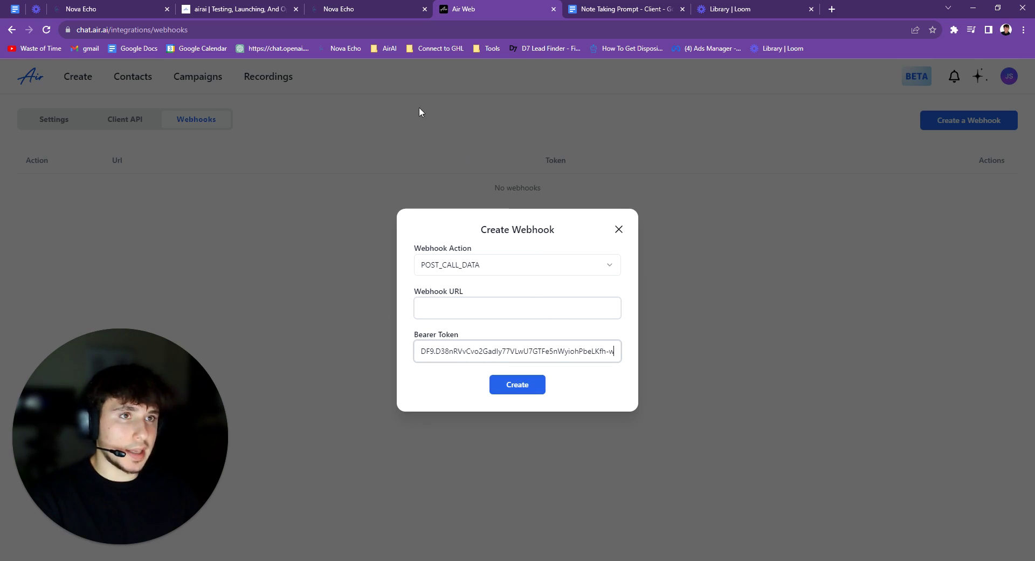
Paste the copied GoHighLevel trigger URL into the webhook and create it
left_click(345, 9)
left_click(1007, 258)
left_click(459, 8)
left_click(467, 300)
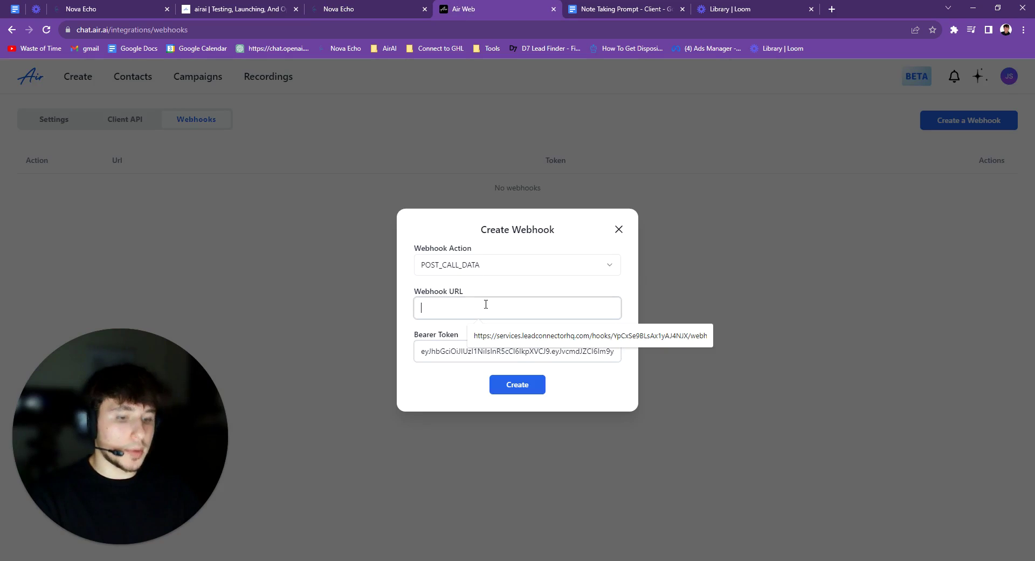
key("ctrl+v")
left_click(508, 387)
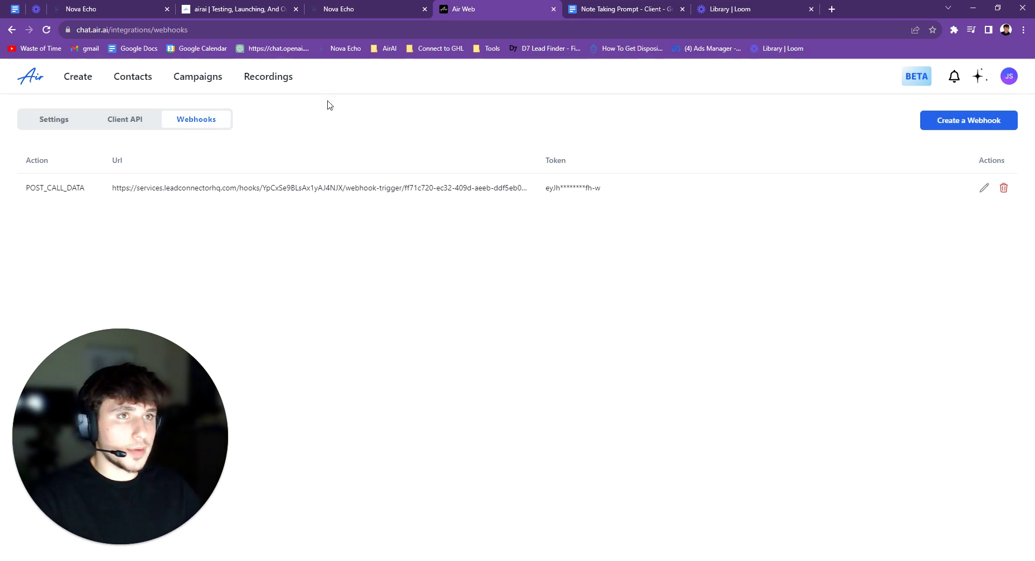
left_click(385, 10)
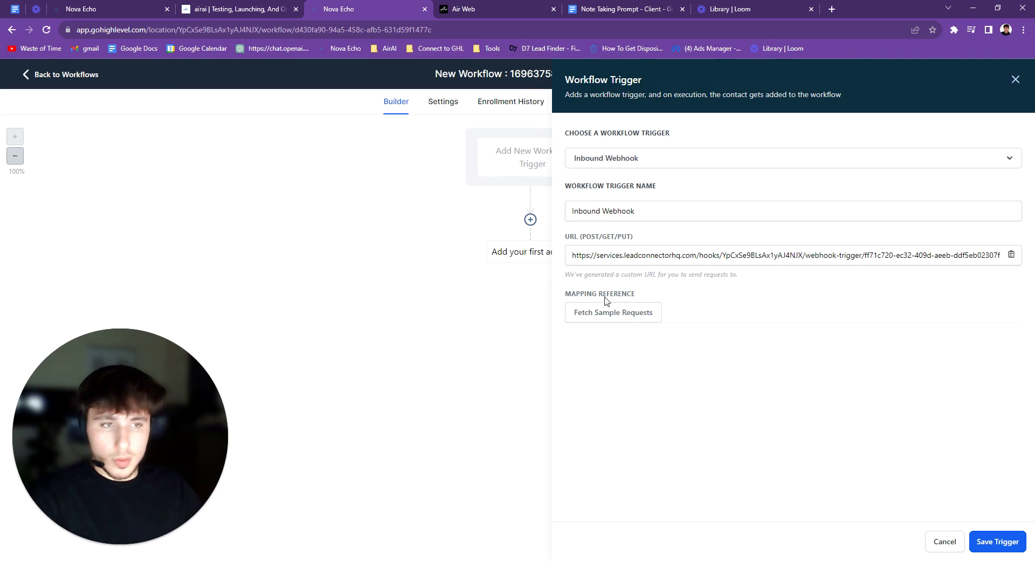
Open the 'Get Air Clients Outbound - Tag' agent in Air AI
left_click(482, 10)
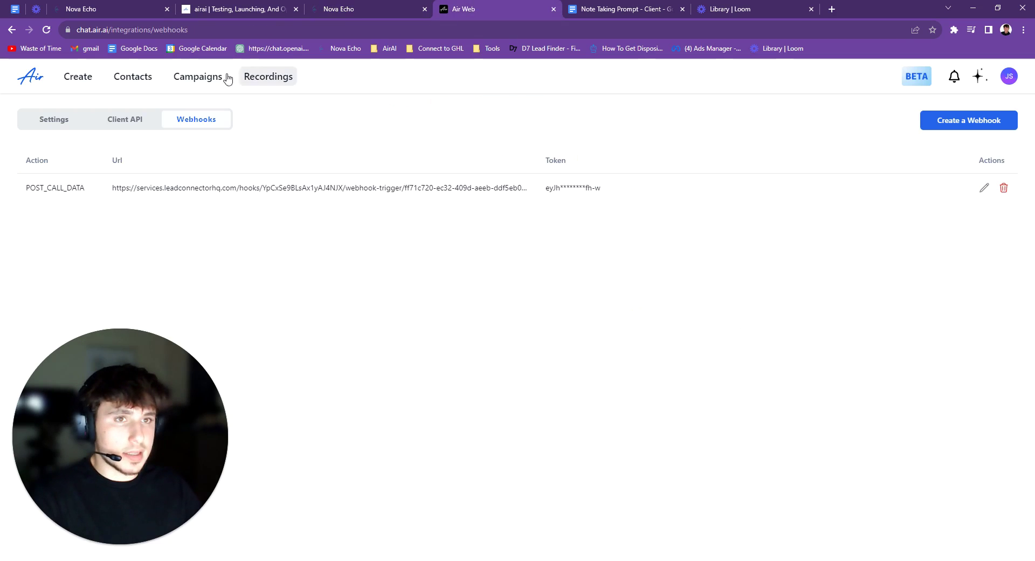
left_click(89, 78)
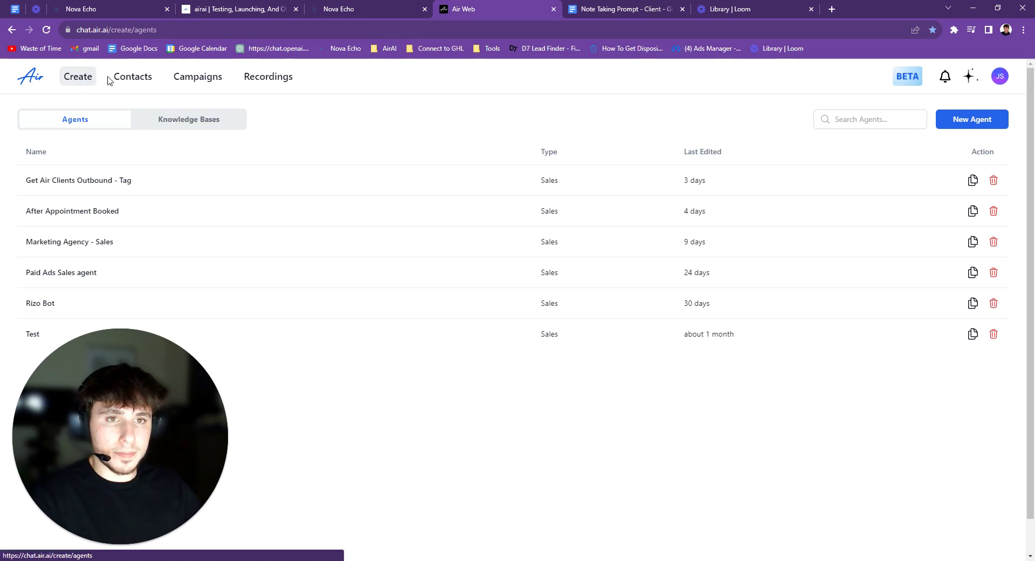
double_click(96, 181)
left_click(275, 190)
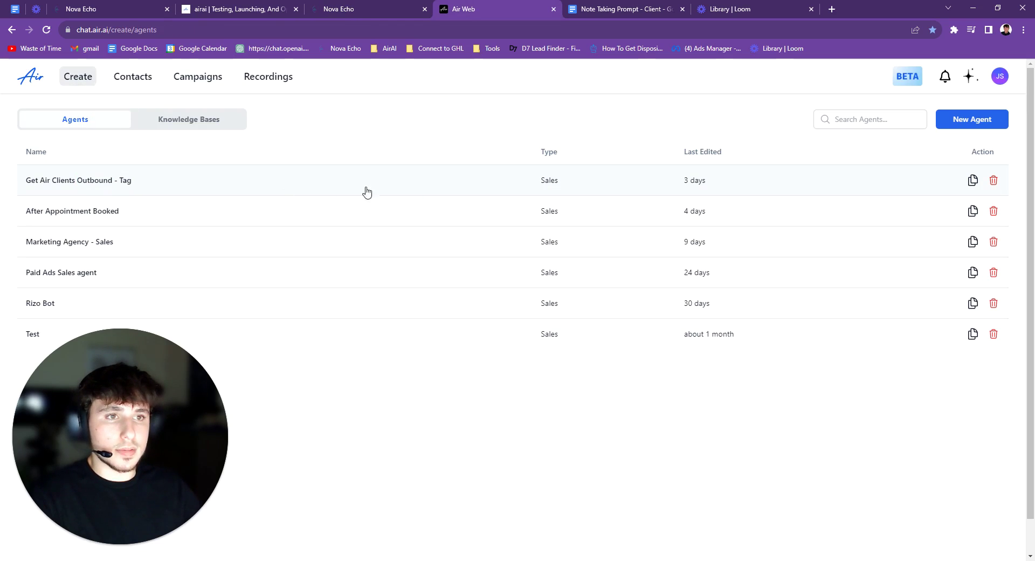
double_click(104, 183)
left_click(141, 184)
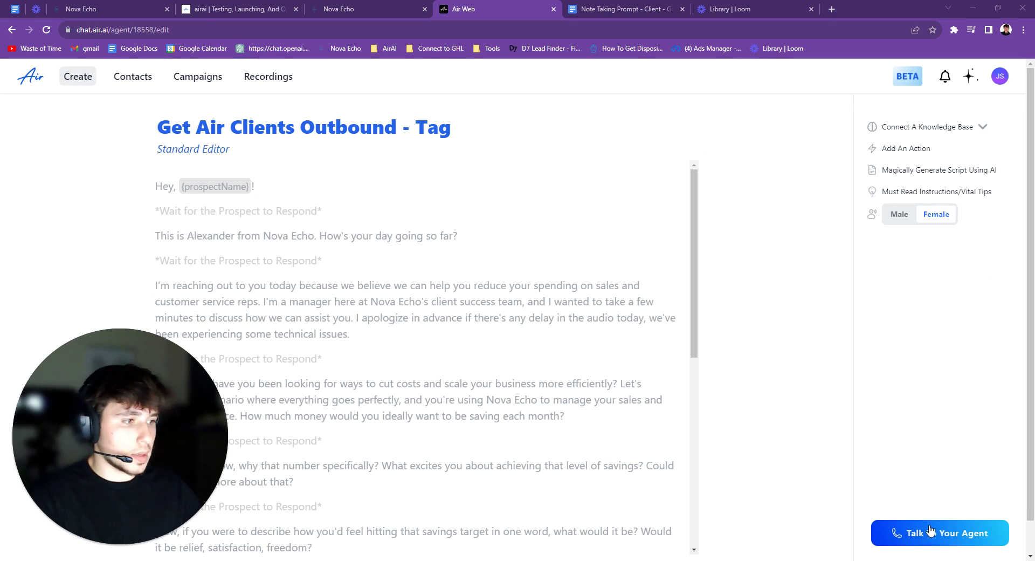
Start a test call from Talk To Your Agent with the caller name and a phone number
left_click(926, 532)
left_click(494, 312)
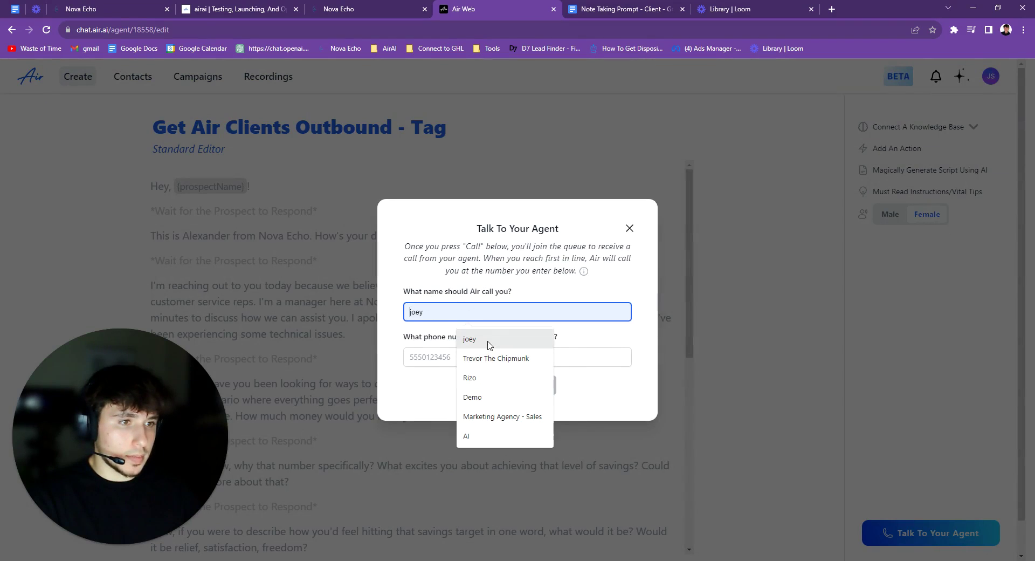
left_click(470, 338)
left_click(451, 358)
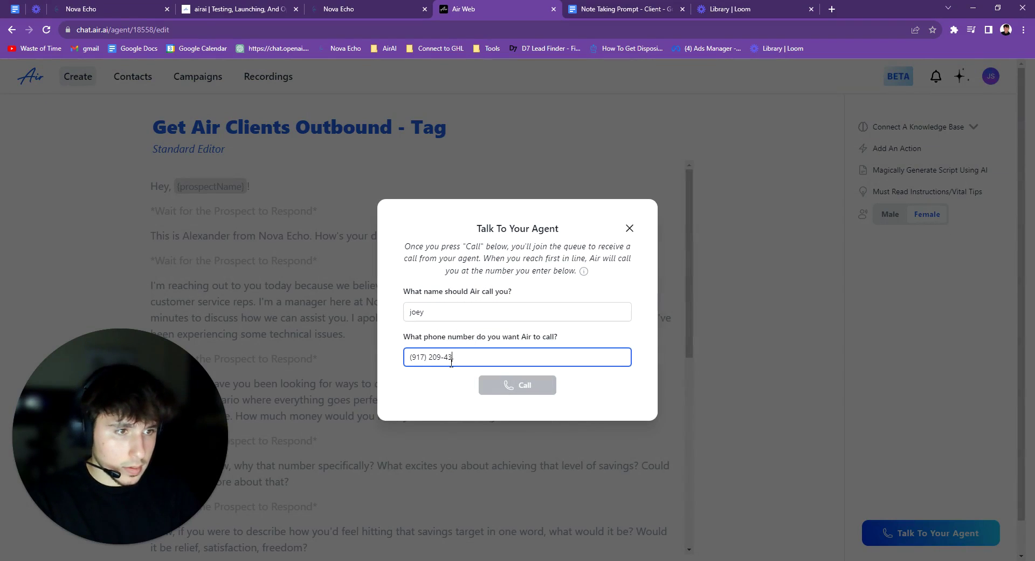
left_click(536, 385)
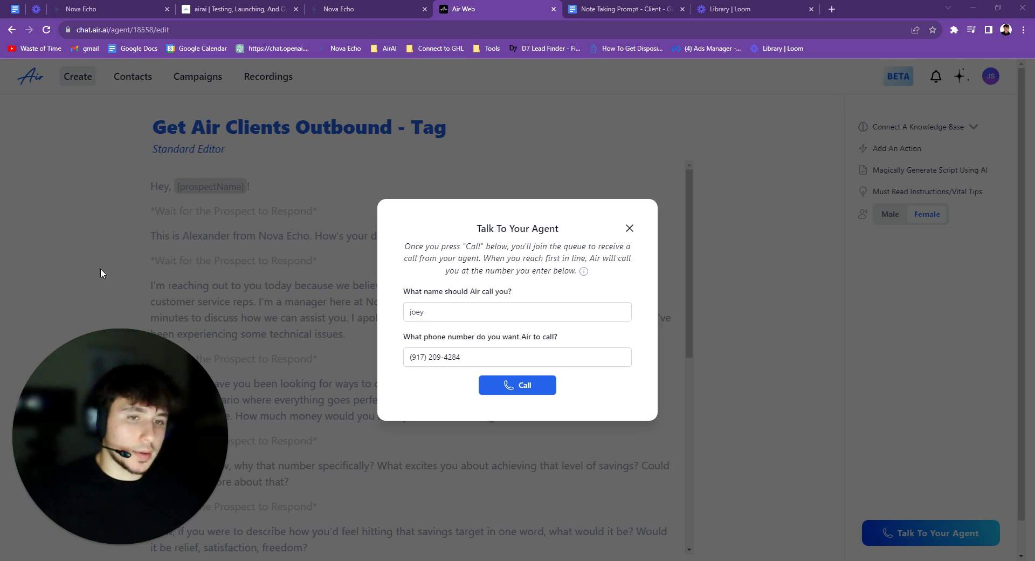
Fetch sample requests in GoHighLevel and confirm no webhook request has arrived yet
left_click(398, 9)
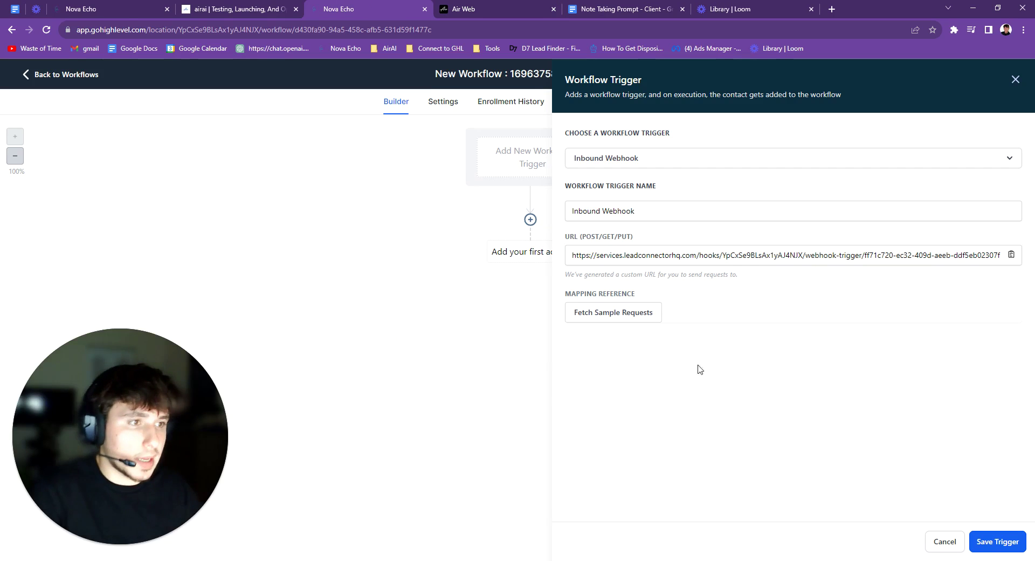
left_click(617, 319)
left_click(797, 356)
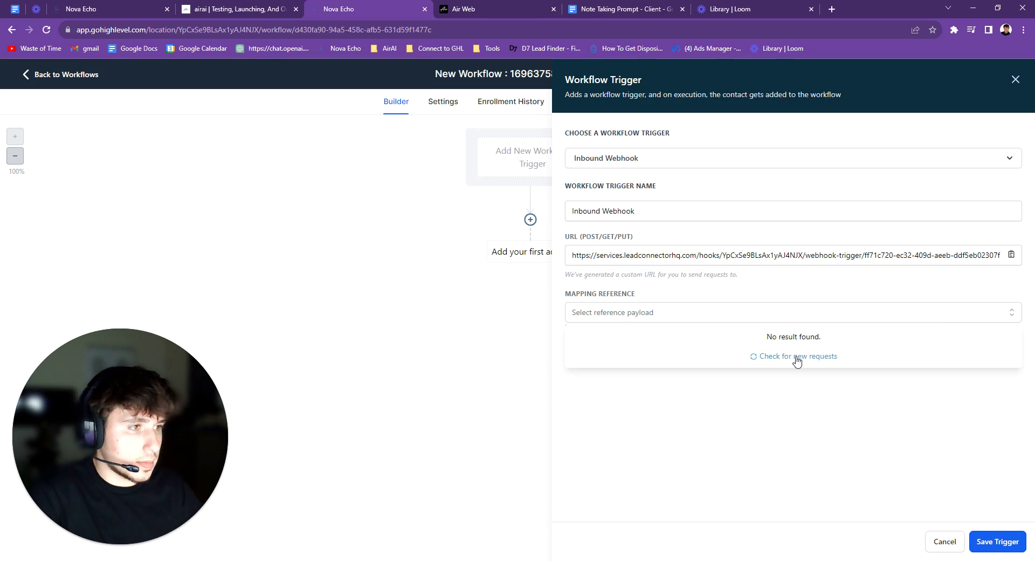
triple_click(797, 358)
left_click(486, 10)
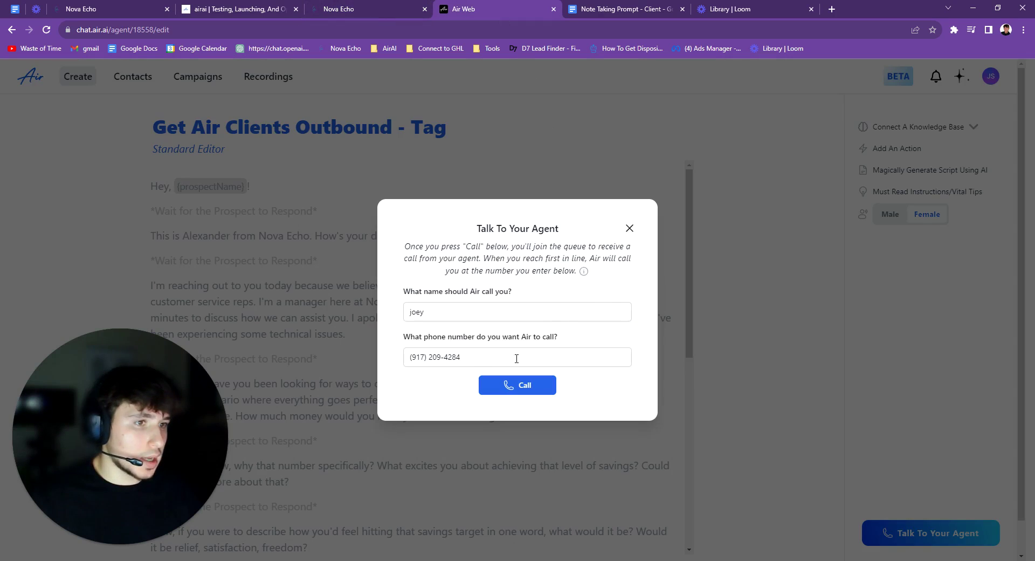
Place the test call again from the Talk To Your Agent dialog
left_click(510, 383)
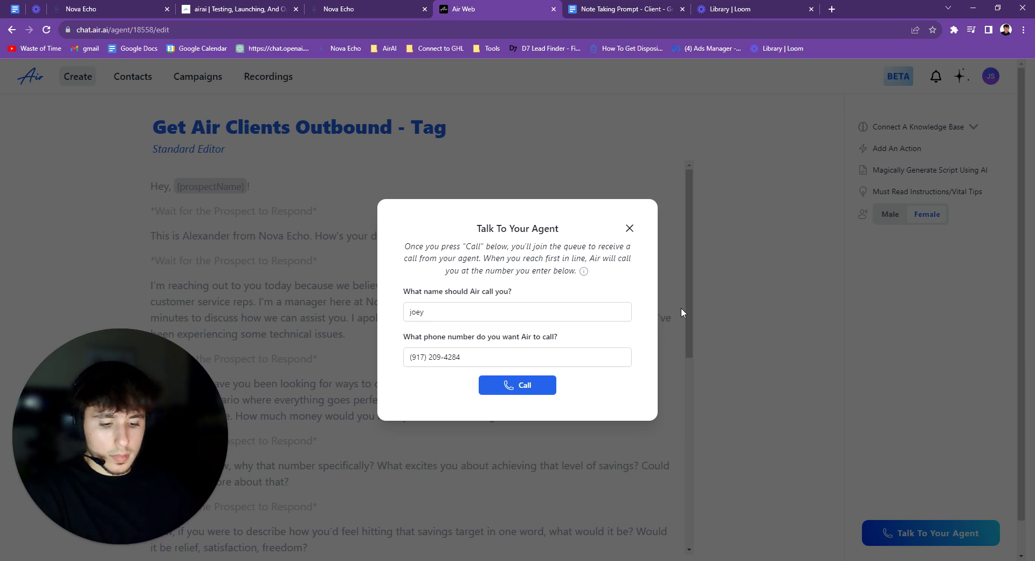
Pick the received call request as the trigger's mapping reference, review its payload, and save the trigger
left_click(345, 9)
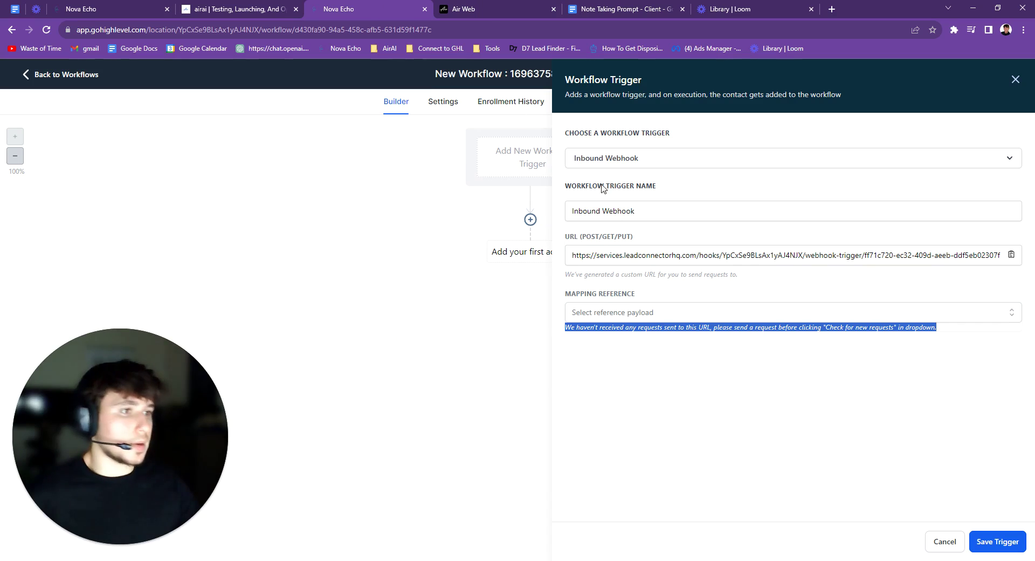
left_click(604, 314)
left_click(651, 337)
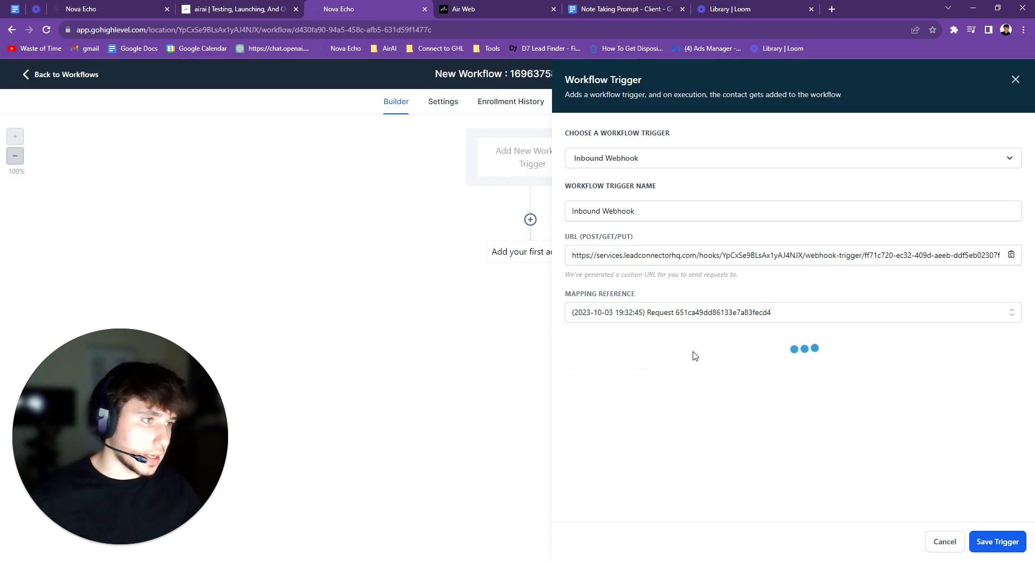
scroll(753, 392, "down", 1)
scroll(753, 393, "down", 6)
scroll(780, 441, "up", 6)
scroll(747, 441, "up", 1)
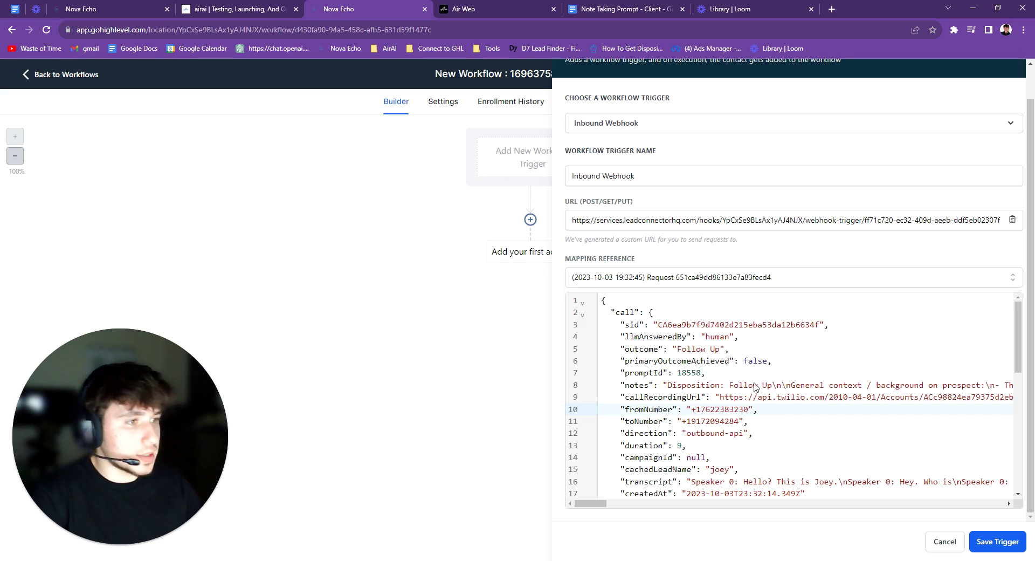
left_click(1010, 541)
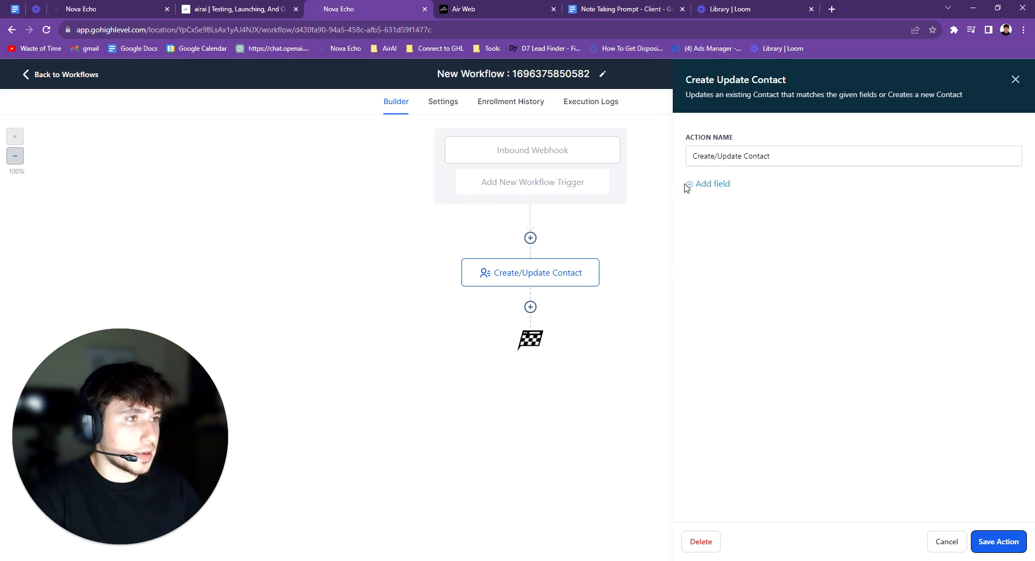
Add a Full Name field filled from an Inbound Webhook Trigger call value
left_click(714, 185)
left_click(723, 204)
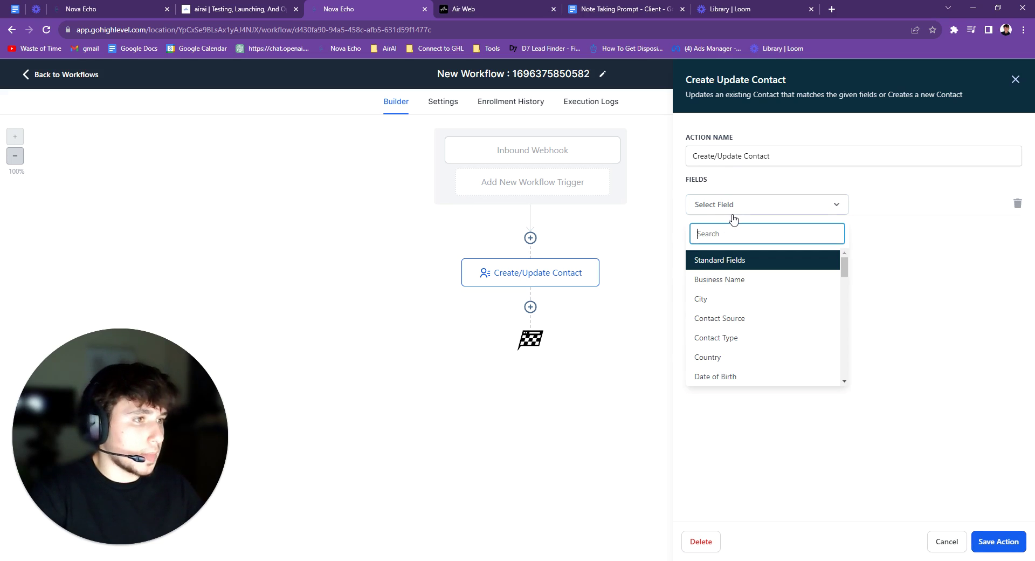
type("name")
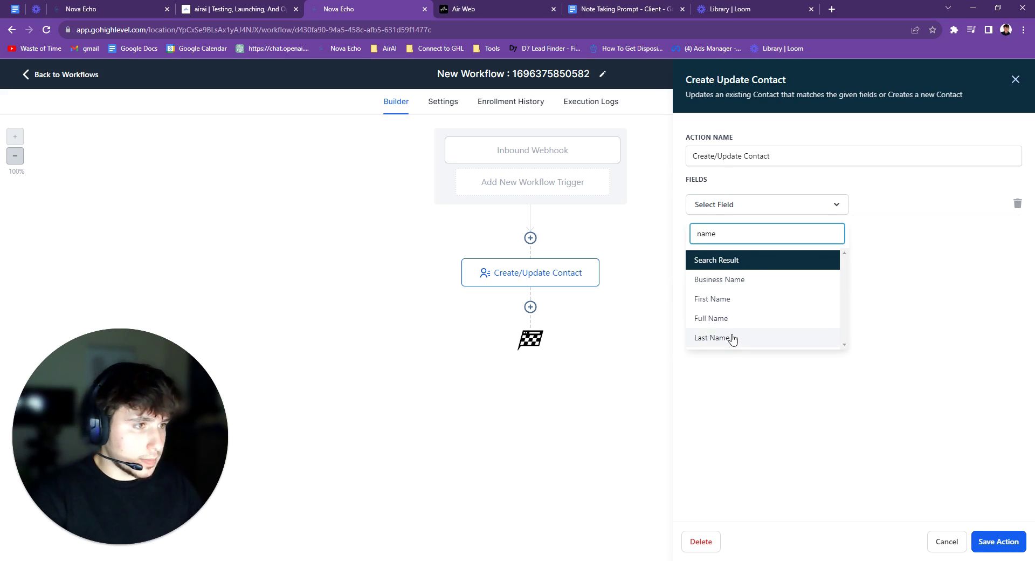
left_click(719, 319)
left_click(972, 208)
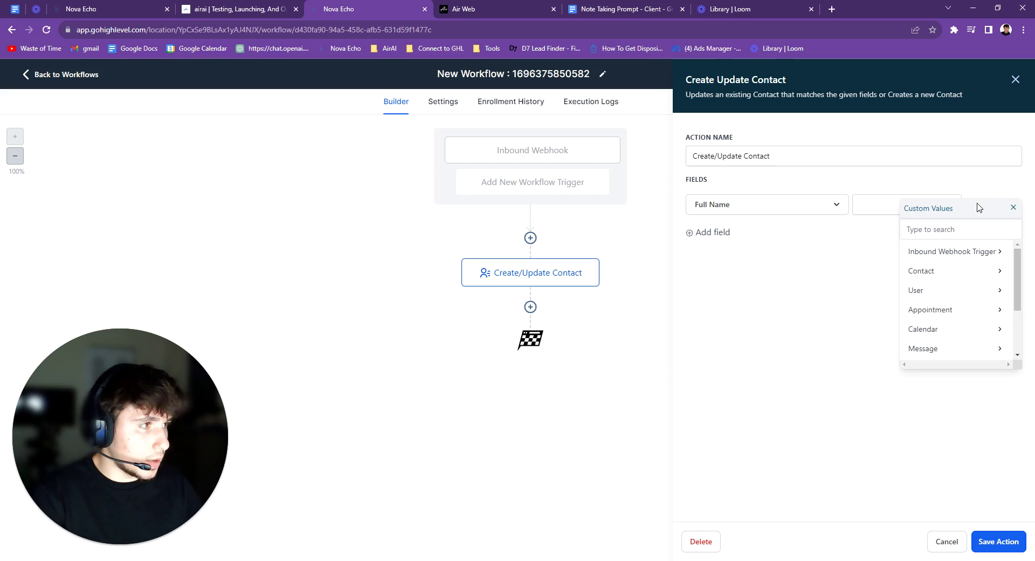
left_click(949, 260)
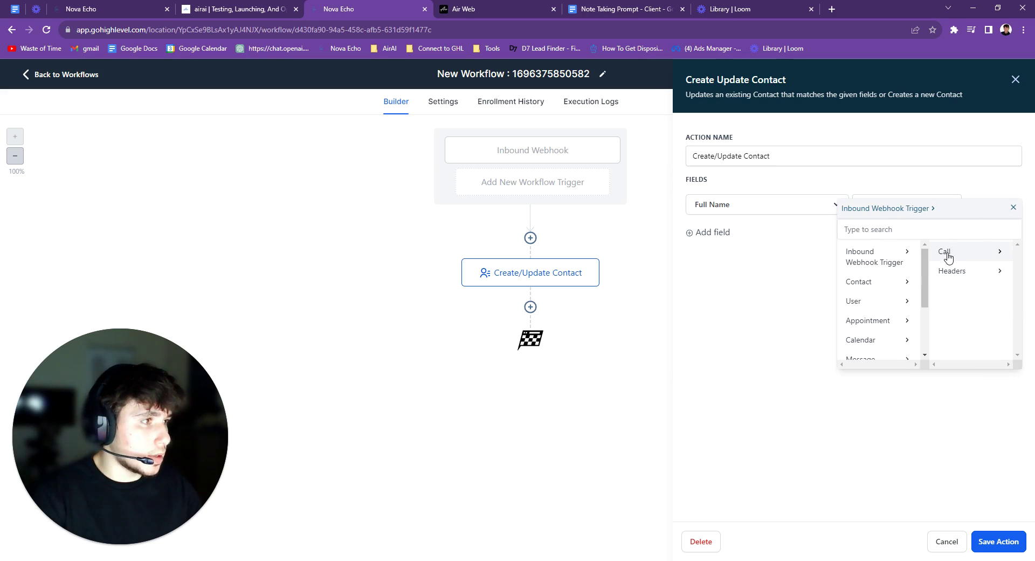
left_click(948, 253)
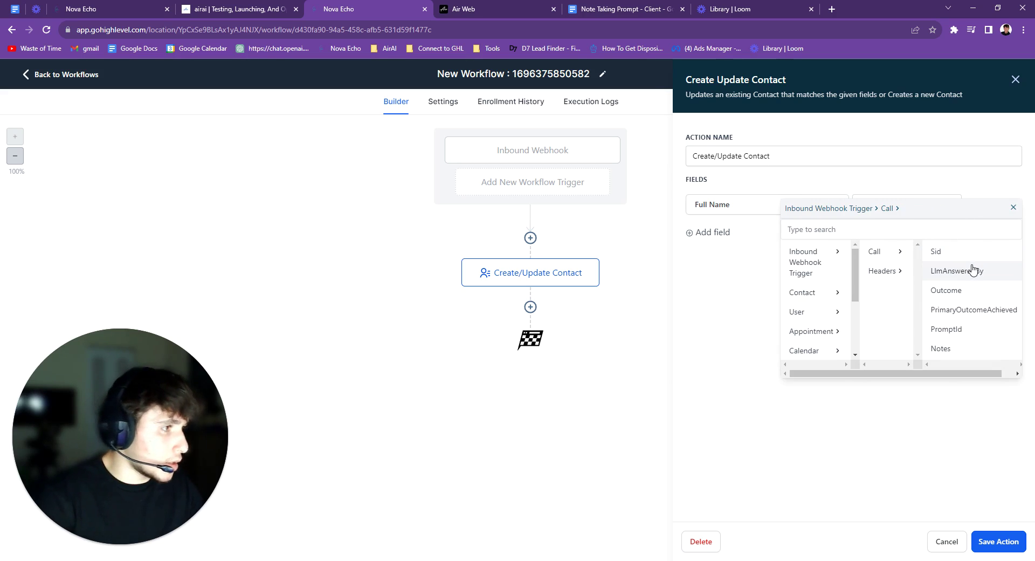
scroll(973, 271, "down", 2)
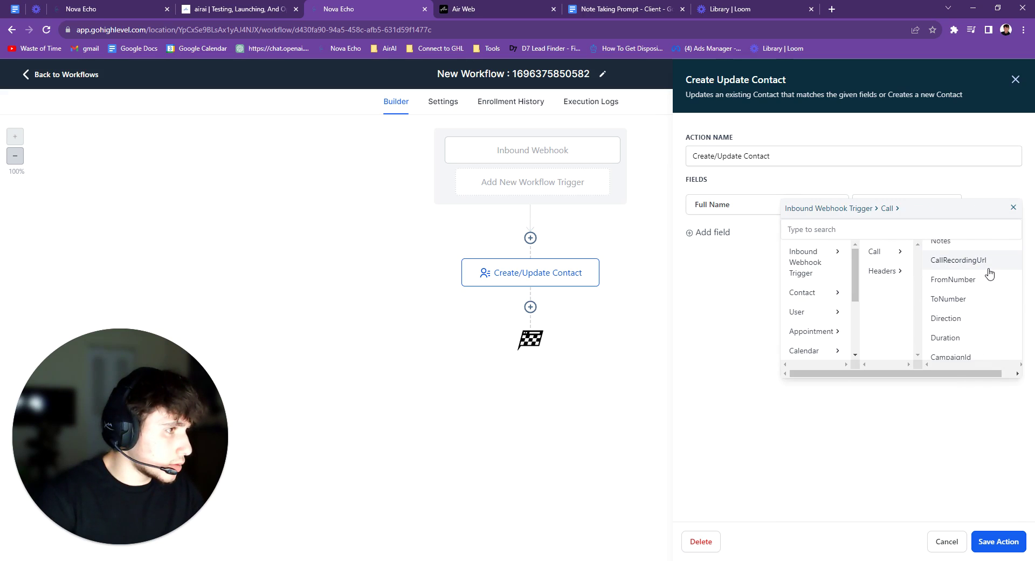
scroll(990, 273, "down", 1)
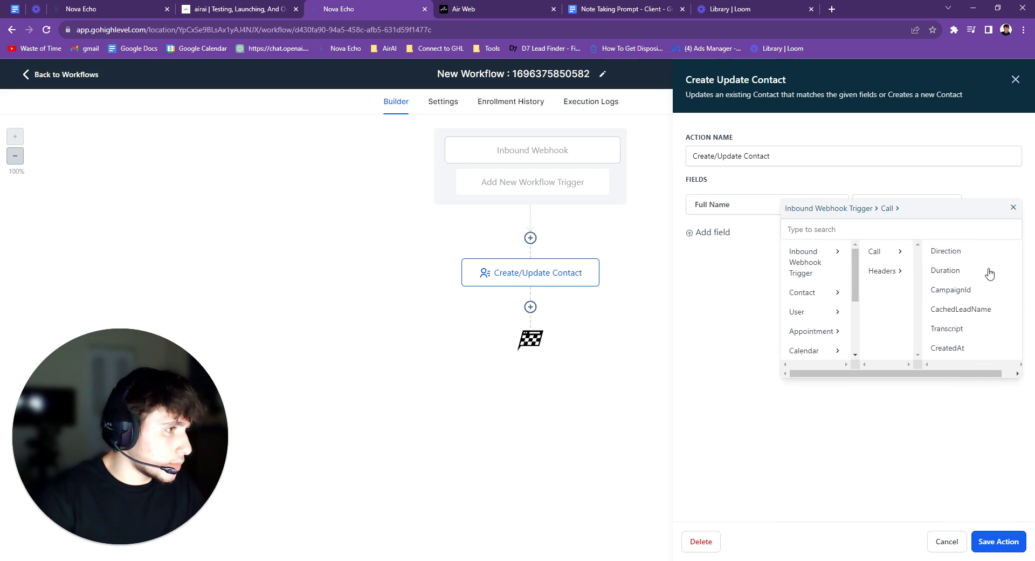
scroll(986, 275, "up", 3)
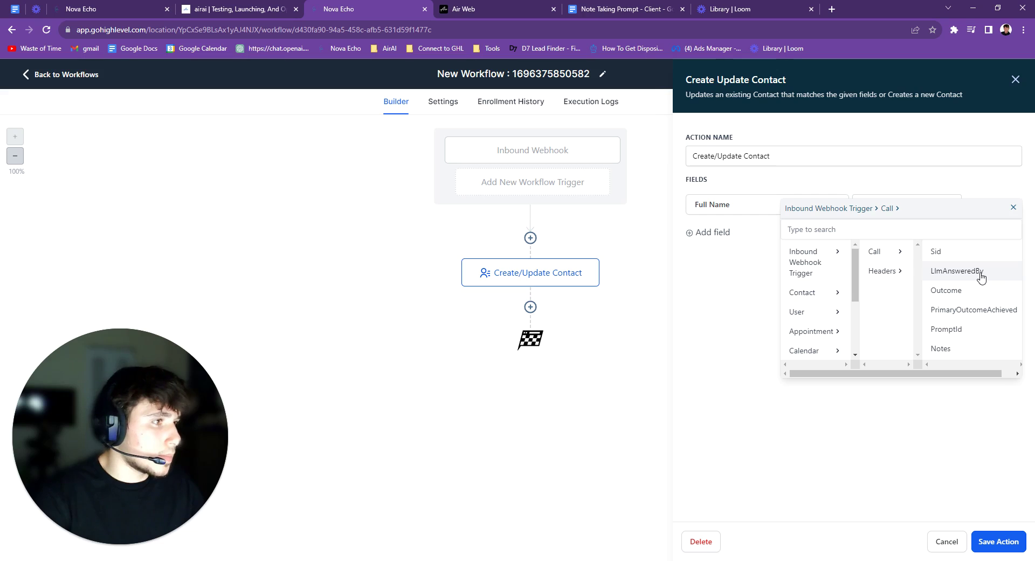
scroll(995, 289, "down", 2)
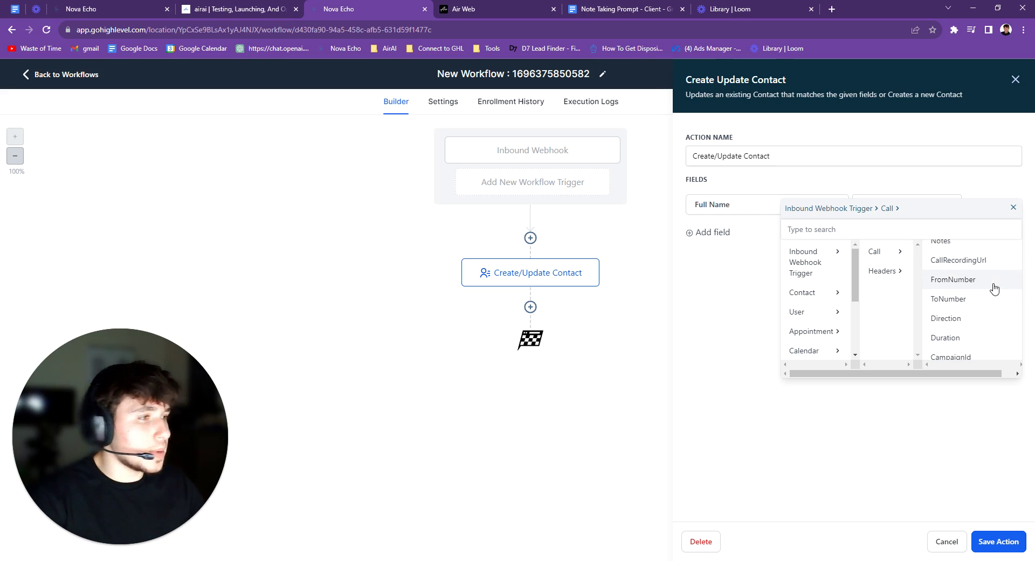
scroll(988, 292, "down", 2)
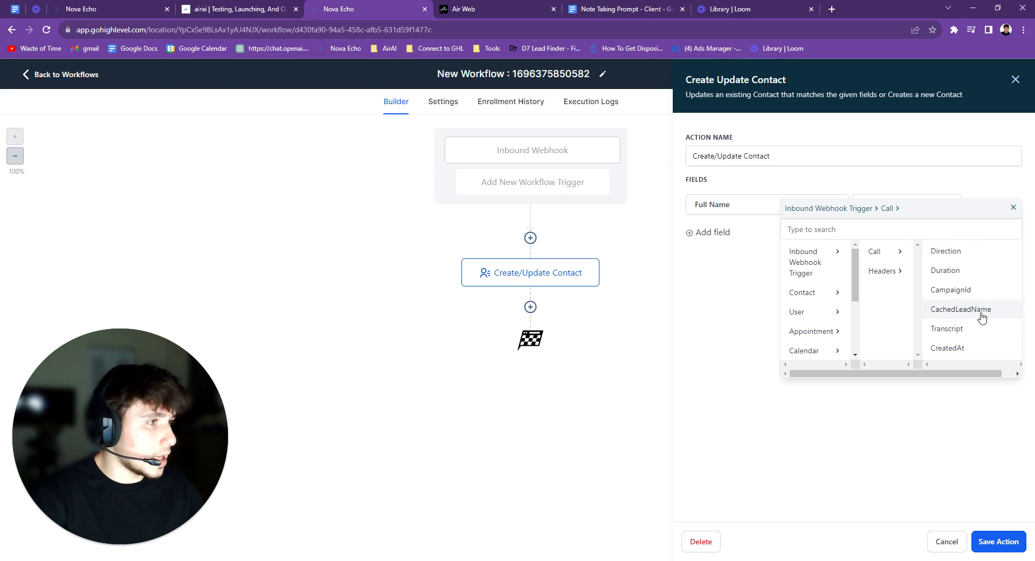
scroll(971, 316, "up", 4)
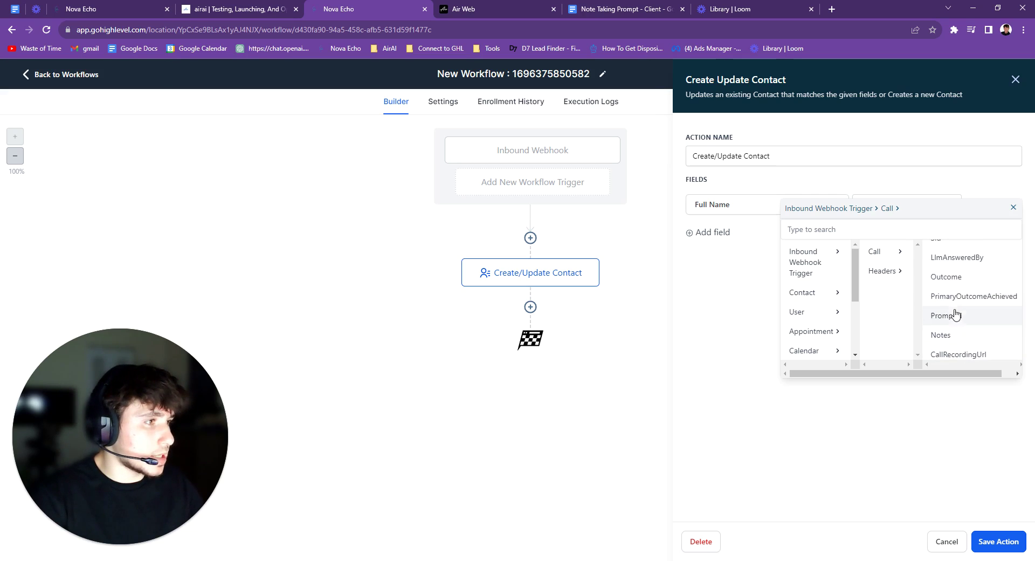
left_click(944, 256)
Map Phone to the webhook's call.toNumber, then save the action and the workflow
left_click(755, 238)
left_click(793, 241)
type("pho")
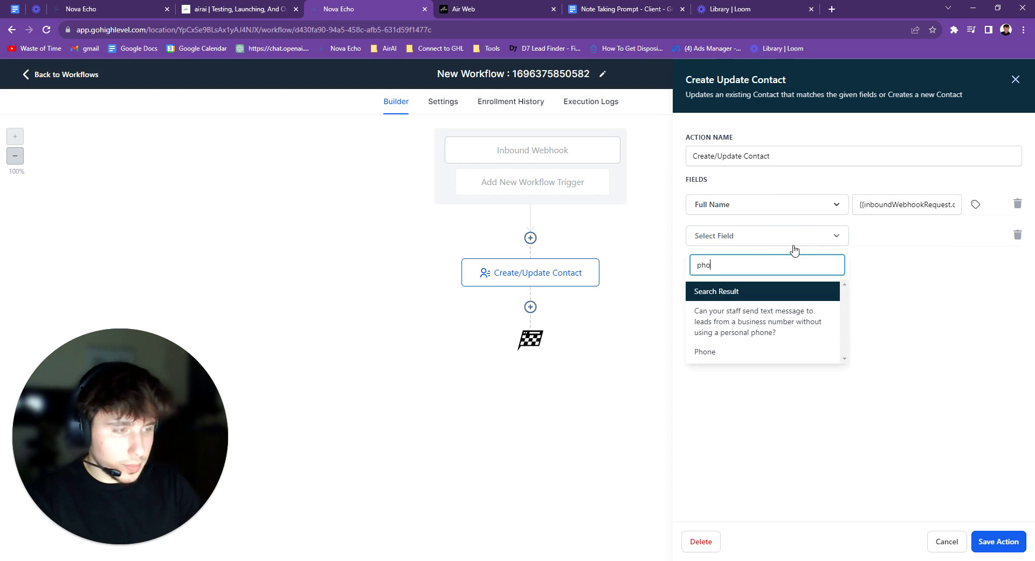
type("n")
left_click(704, 352)
left_click(976, 236)
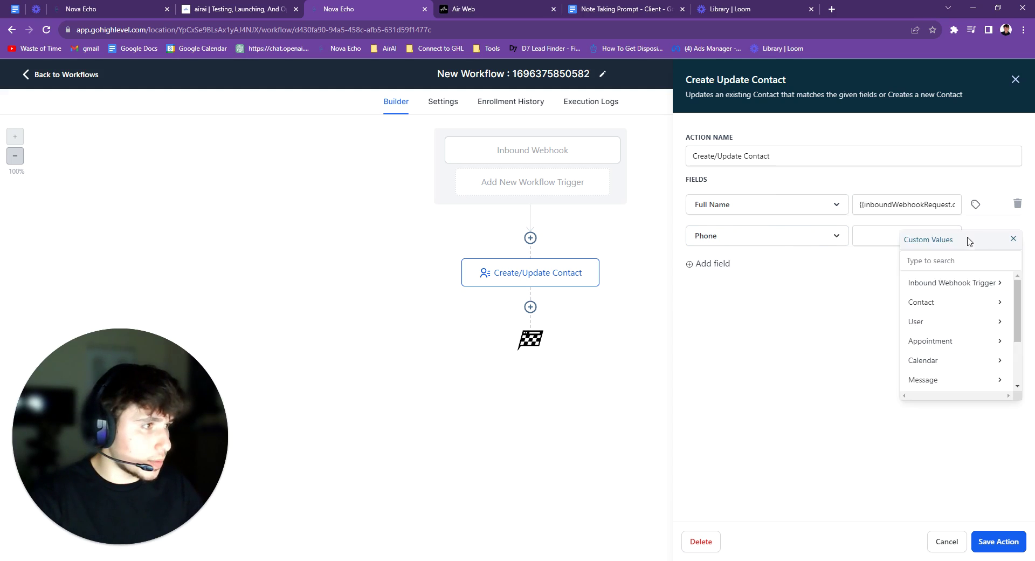
left_click(930, 288)
left_click(944, 284)
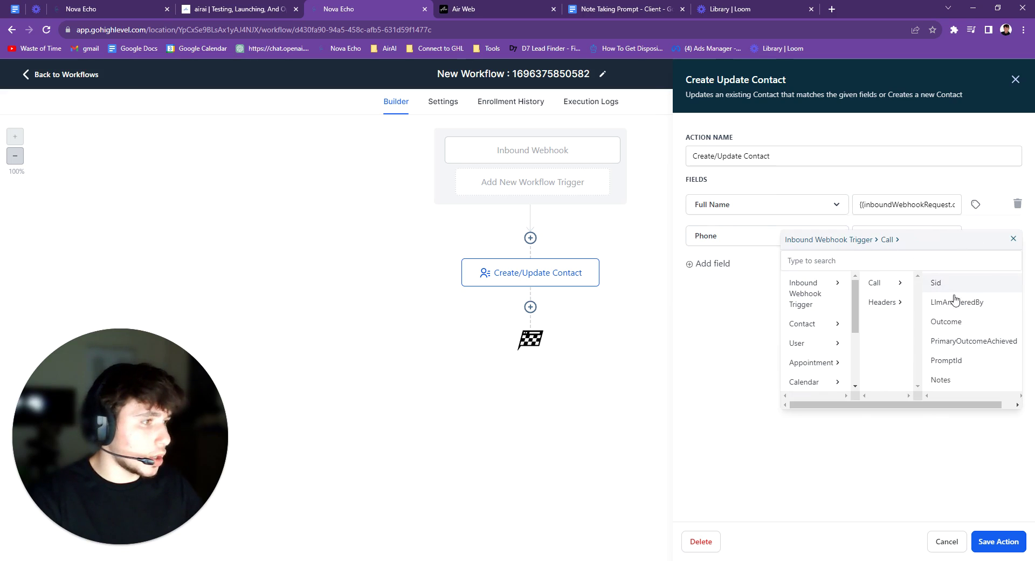
left_click(980, 332)
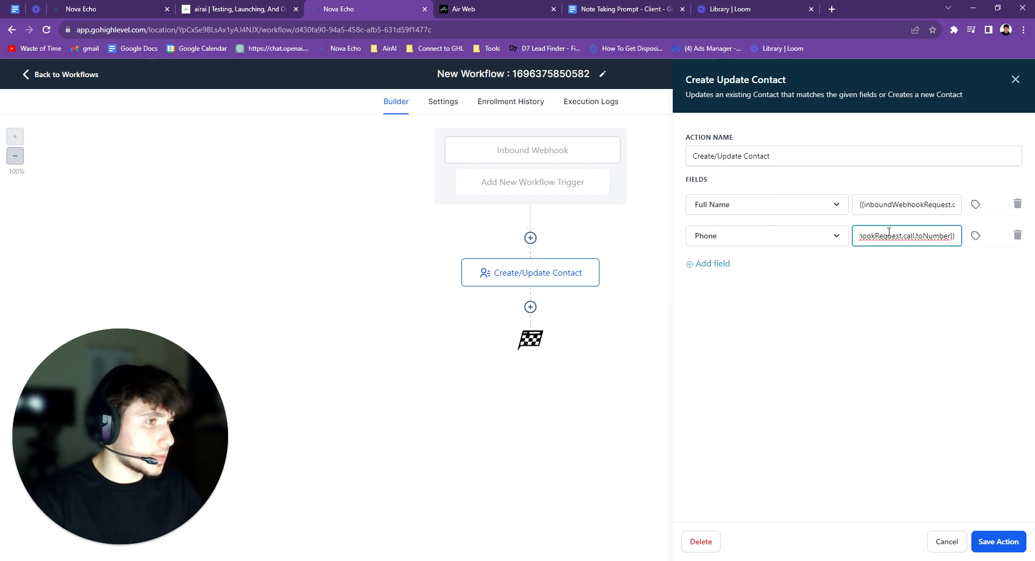
left_click(999, 543)
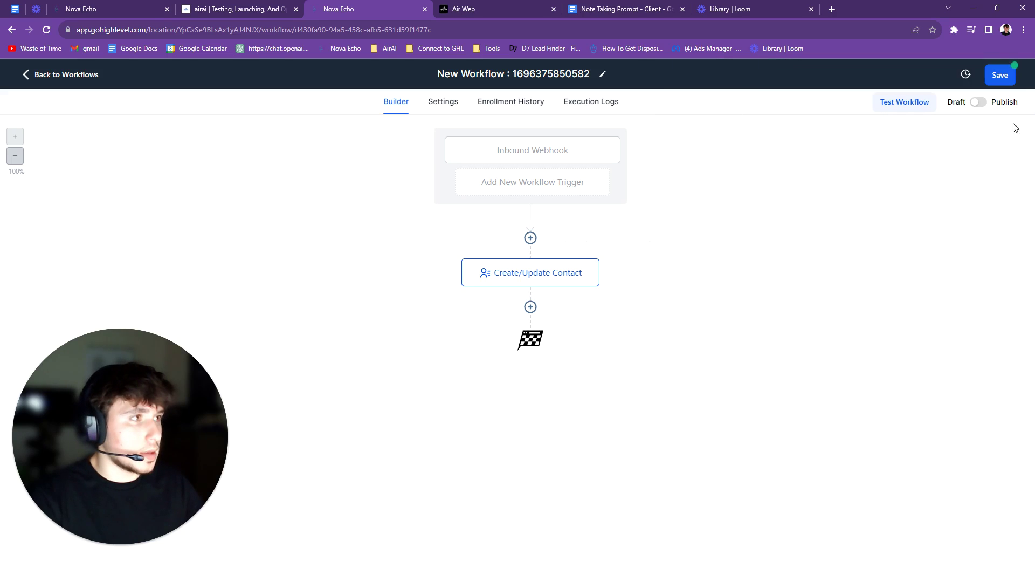
left_click(1002, 77)
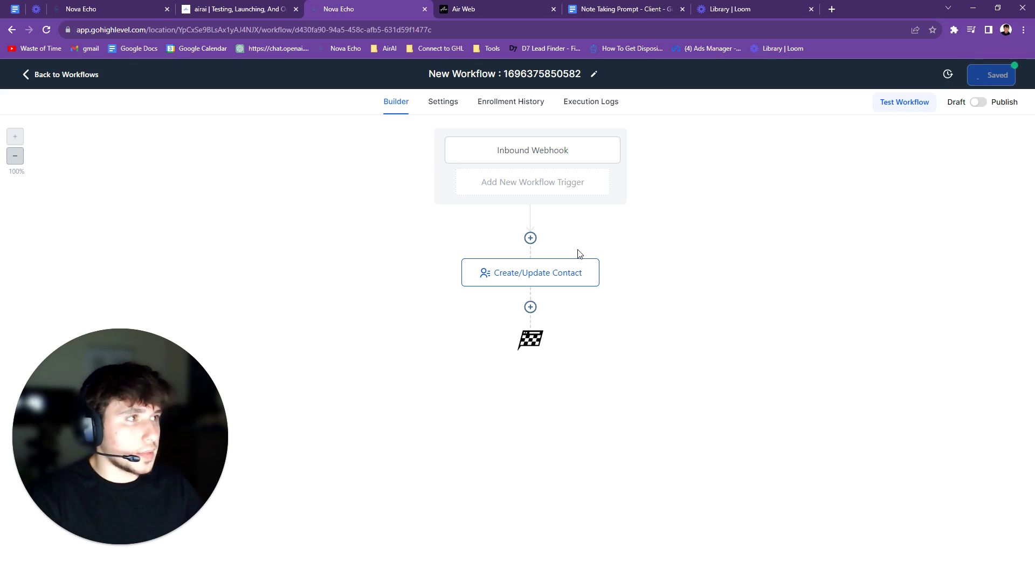
Add a ChatGPT action to the workflow and set its temperature to 0.1
left_click(1015, 76)
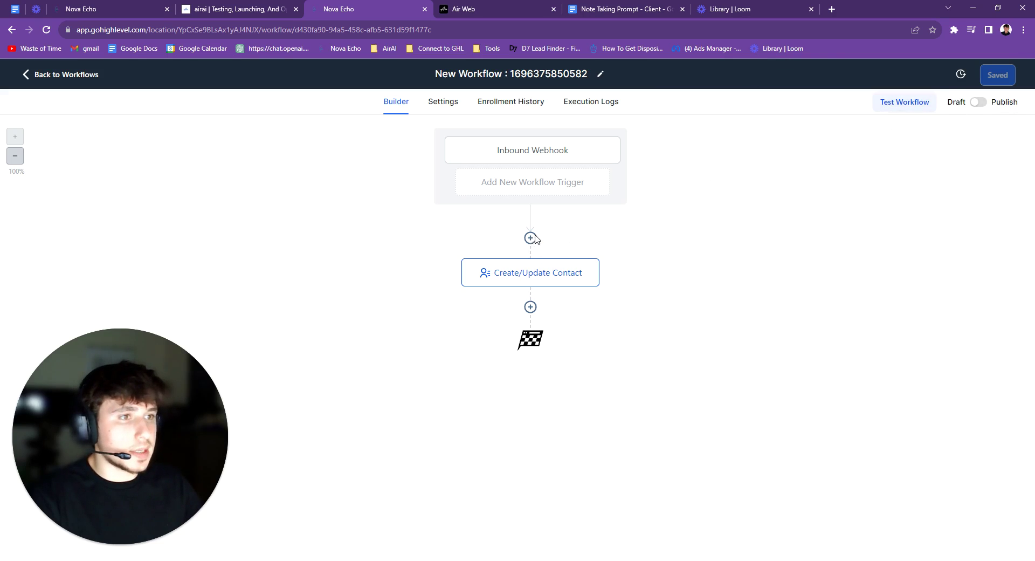
left_click(531, 238)
type("chat")
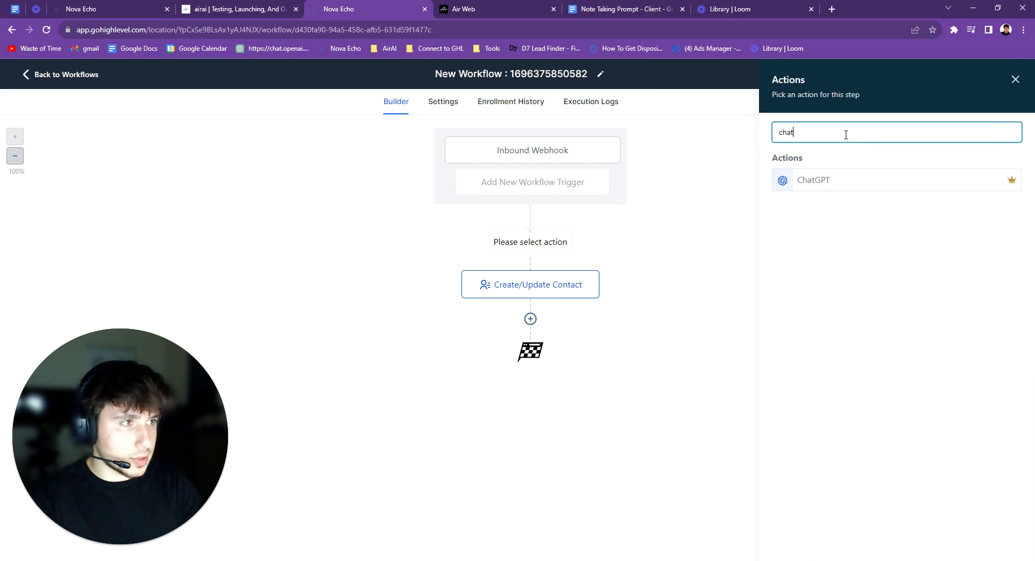
left_click(855, 181)
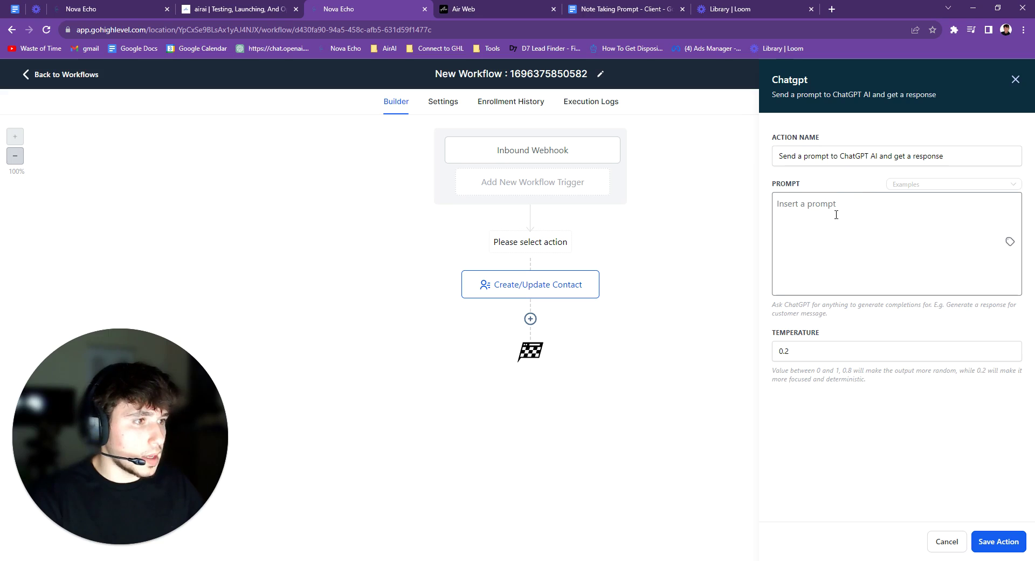
left_click(807, 351)
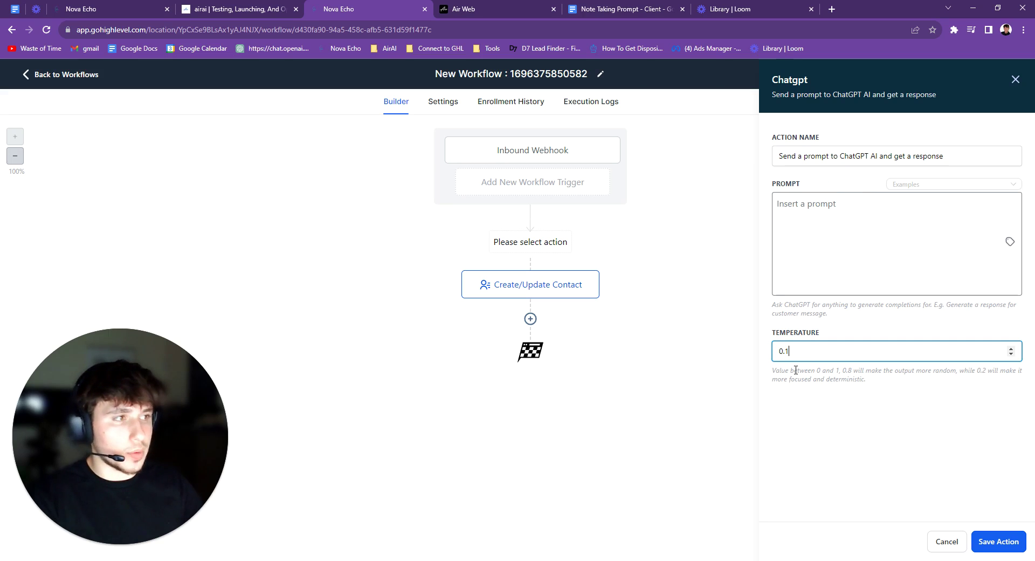
Paste the prepared note-taking prompt into the ChatGPT prompt field
left_click(832, 205)
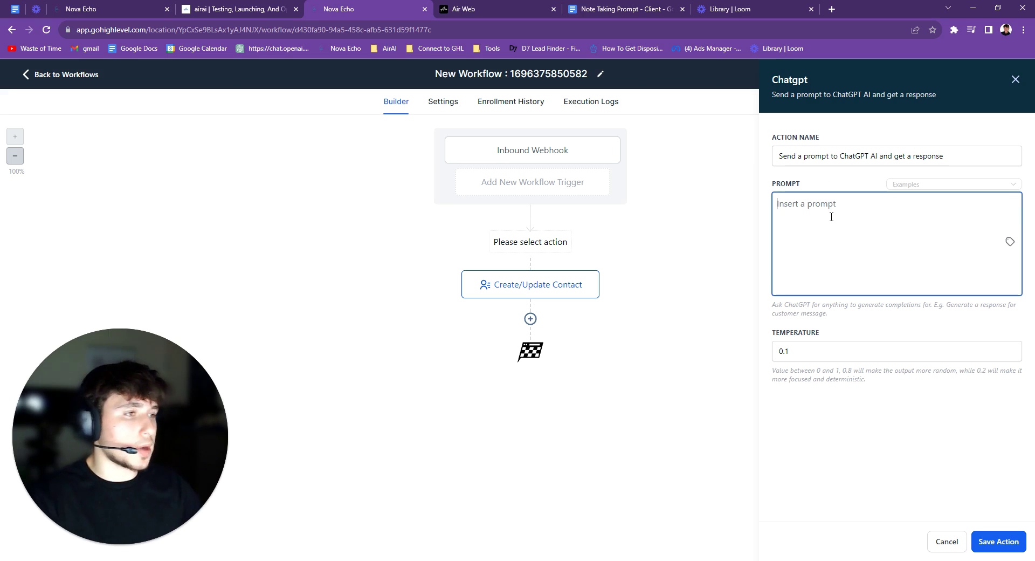
left_click(24, 253)
left_click(825, 203)
key("ctrl+v")
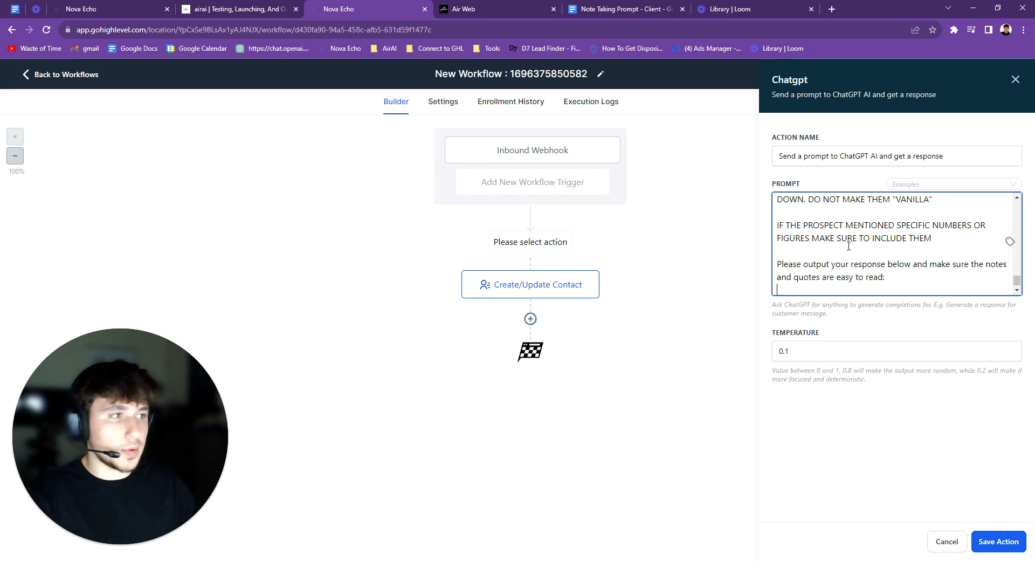
scroll(849, 246, "up", 6)
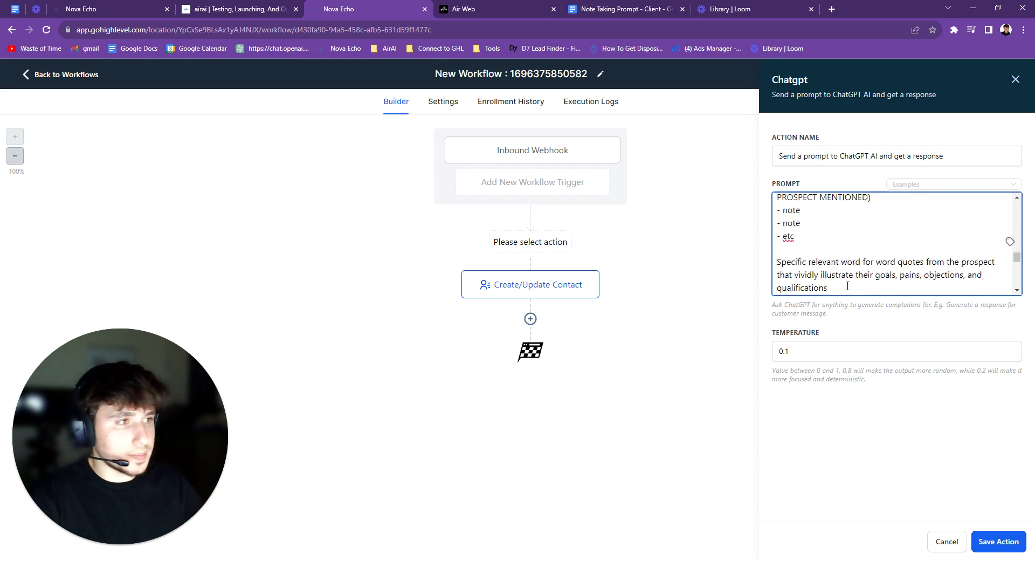
scroll(838, 283, "up", 3)
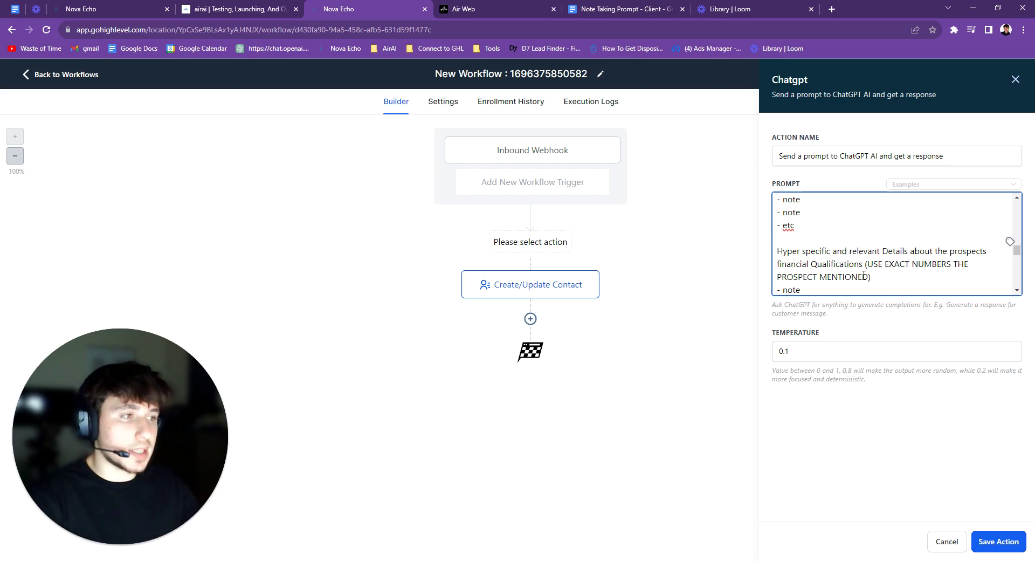
scroll(863, 272, "up", 15)
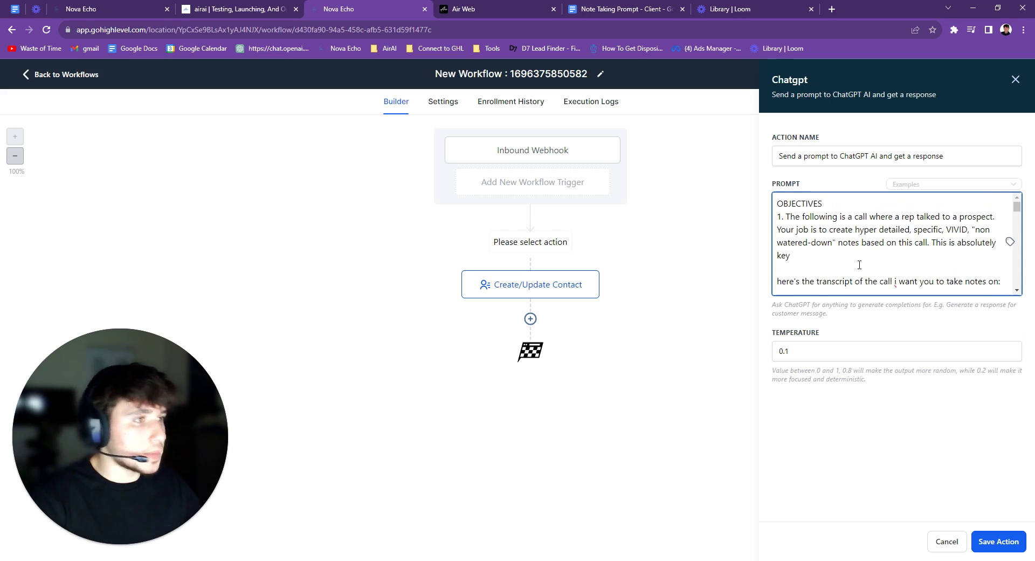
scroll(863, 262, "down", 3)
scroll(860, 264, "up", 1)
scroll(847, 243, "down", 1)
Replace {insert transcript} with Inbound Webhook Trigger > Call > Transcript and save the step
left_click_drag(847, 227, 785, 229)
key("BackSpace")
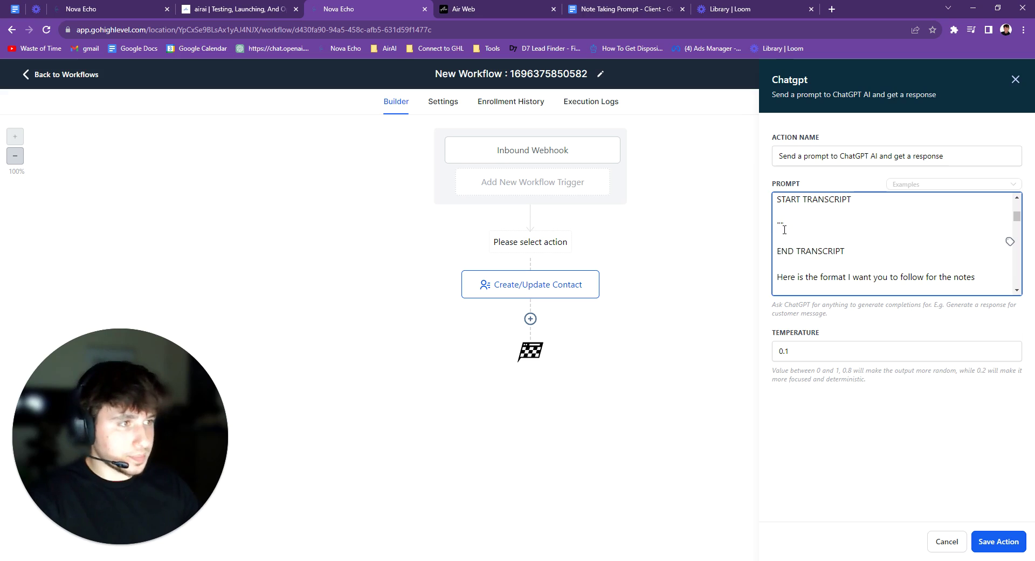
left_click(1010, 242)
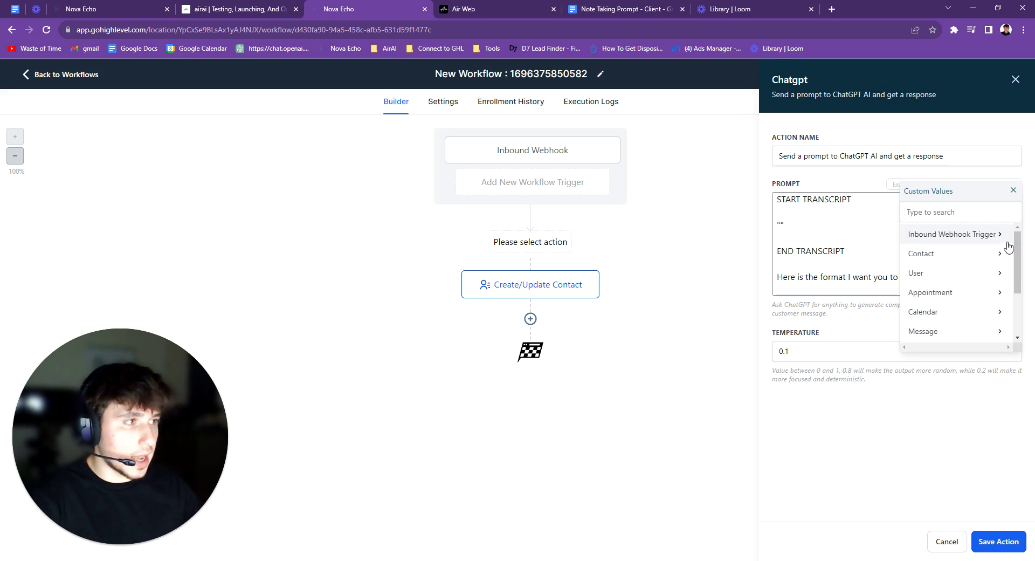
left_click(963, 236)
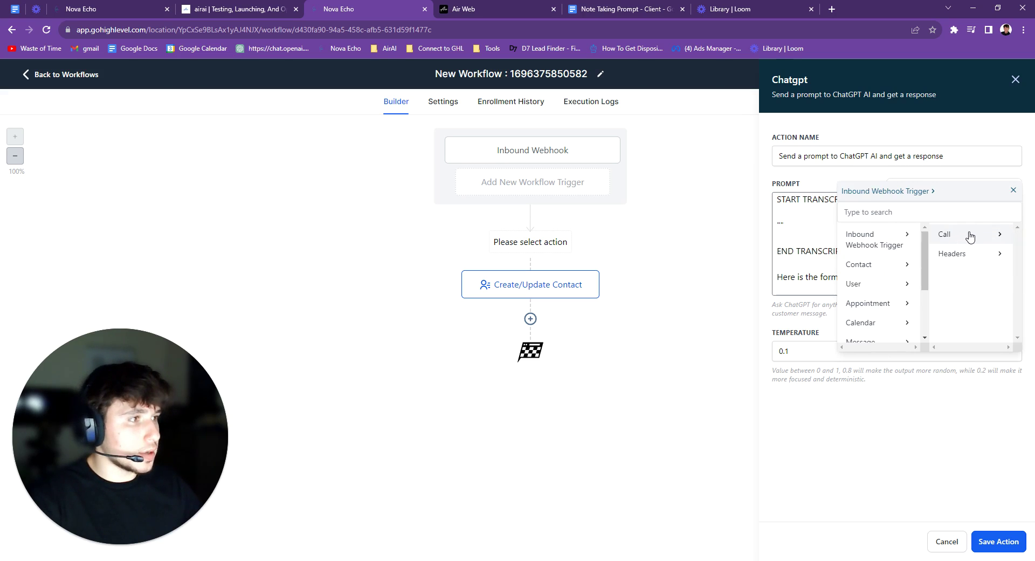
left_click(969, 234)
scroll(974, 248, "down", 5)
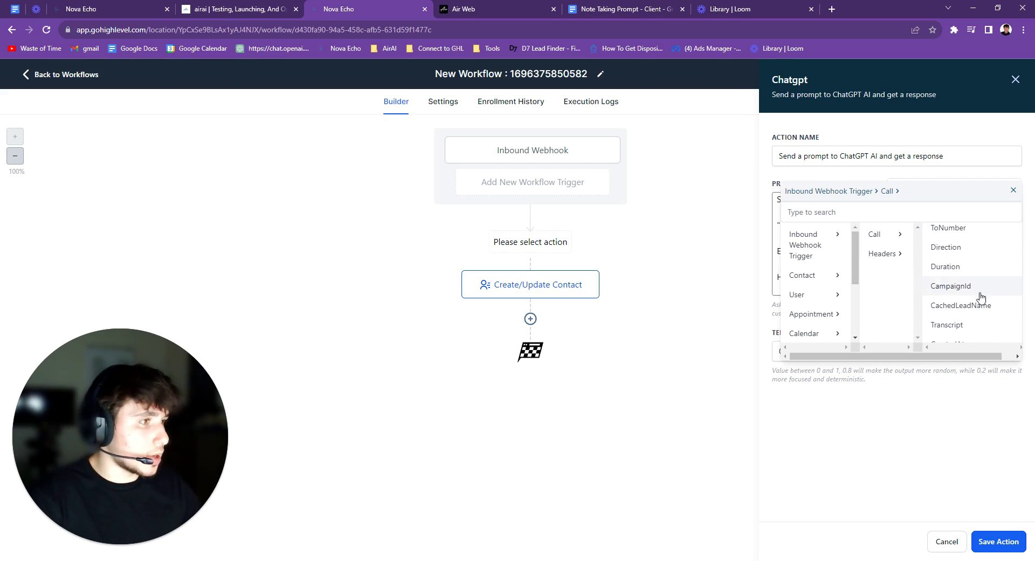
left_click(966, 329)
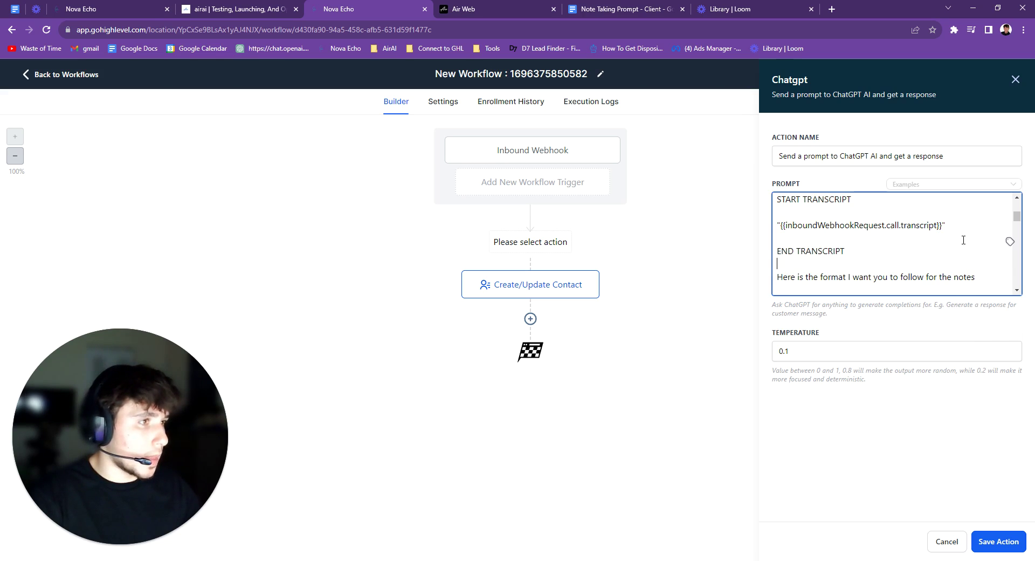
left_click(999, 542)
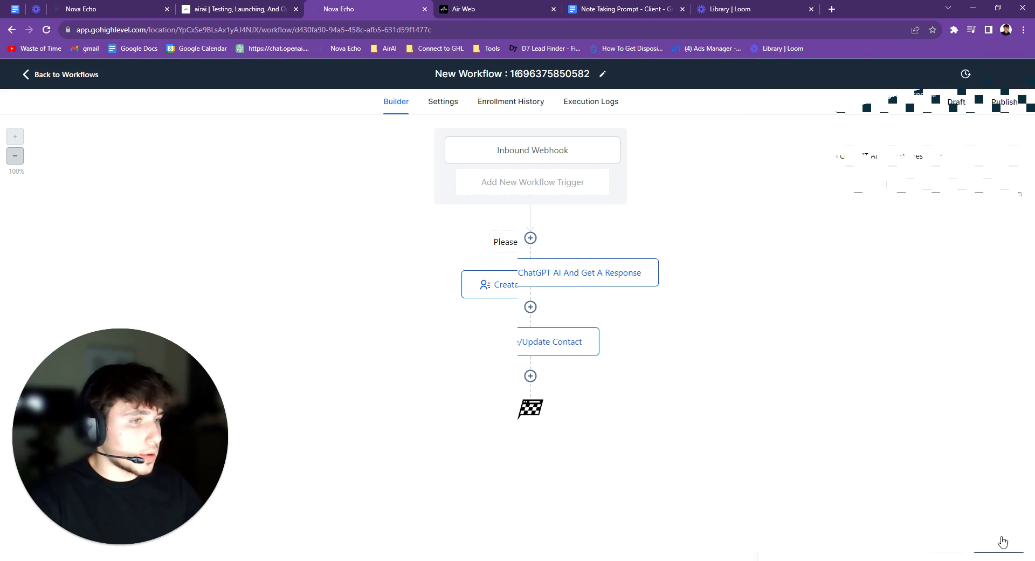
Add an Add To Notes step after Create/Update Contact containing the ChatGPT Response value
left_click(531, 376)
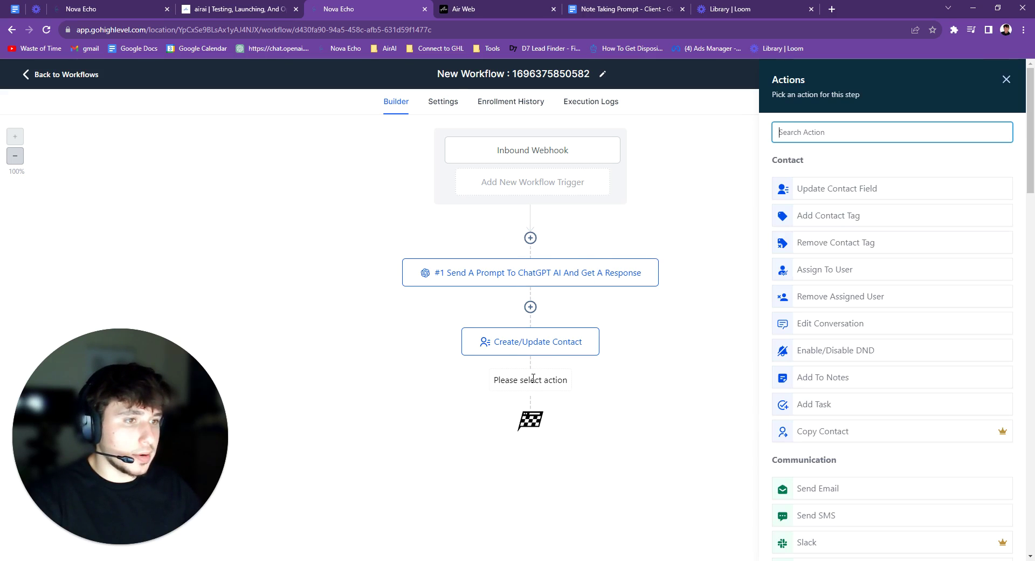
type("not")
left_click(844, 178)
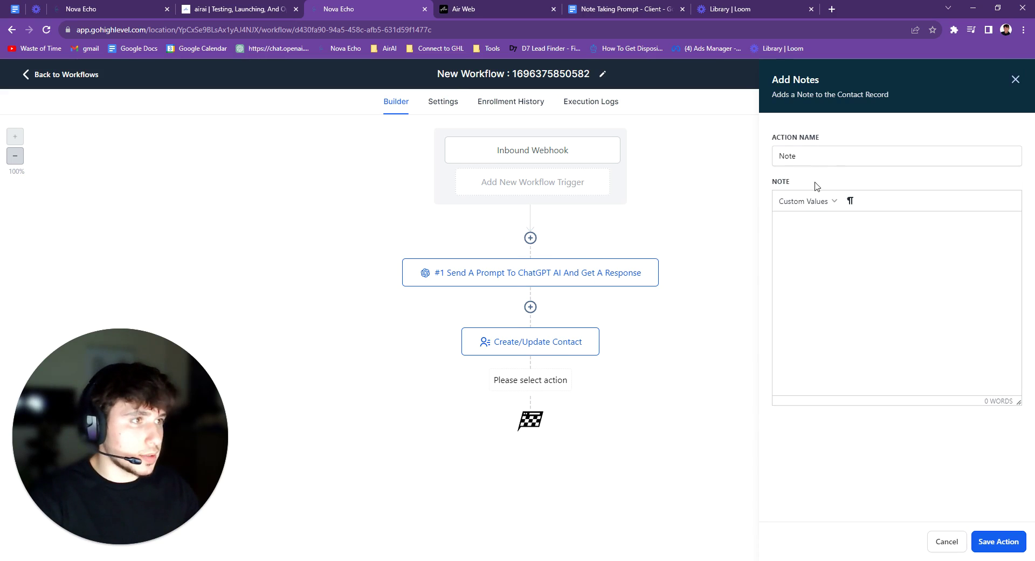
left_click(805, 202)
mouse_move(804, 378)
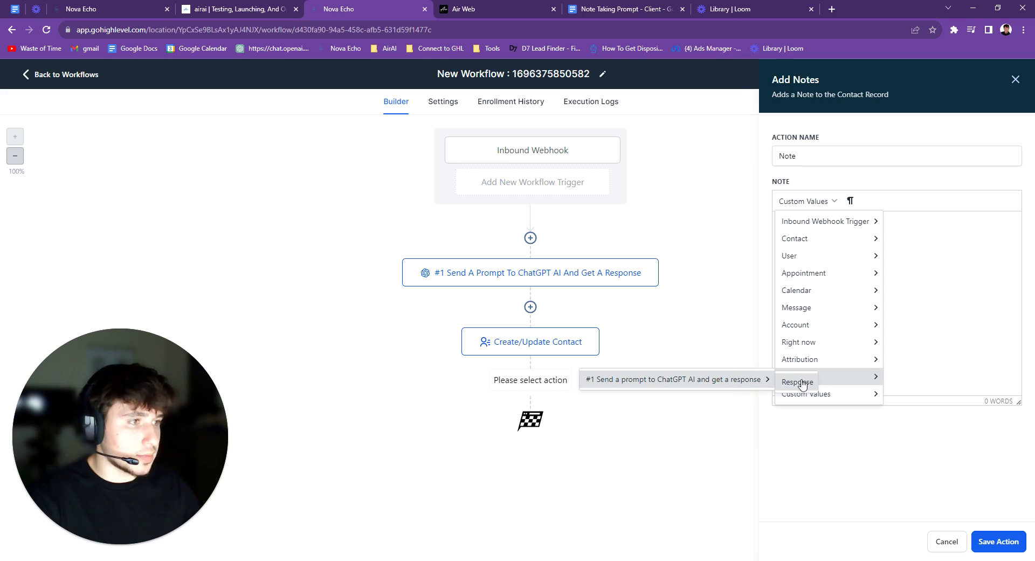
left_click(796, 381)
left_click(998, 541)
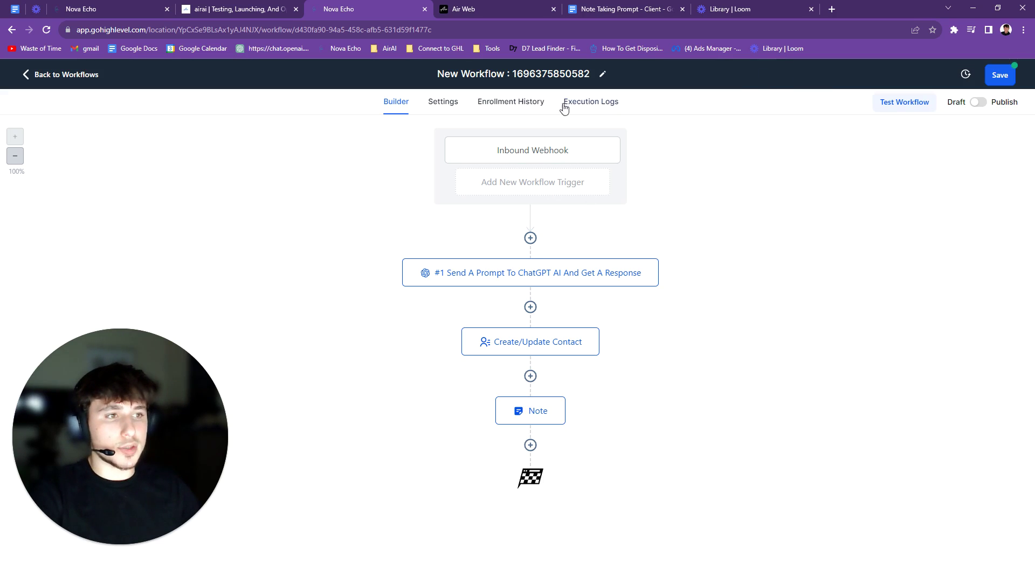
left_click(580, 270)
scroll(831, 268, "down", 3)
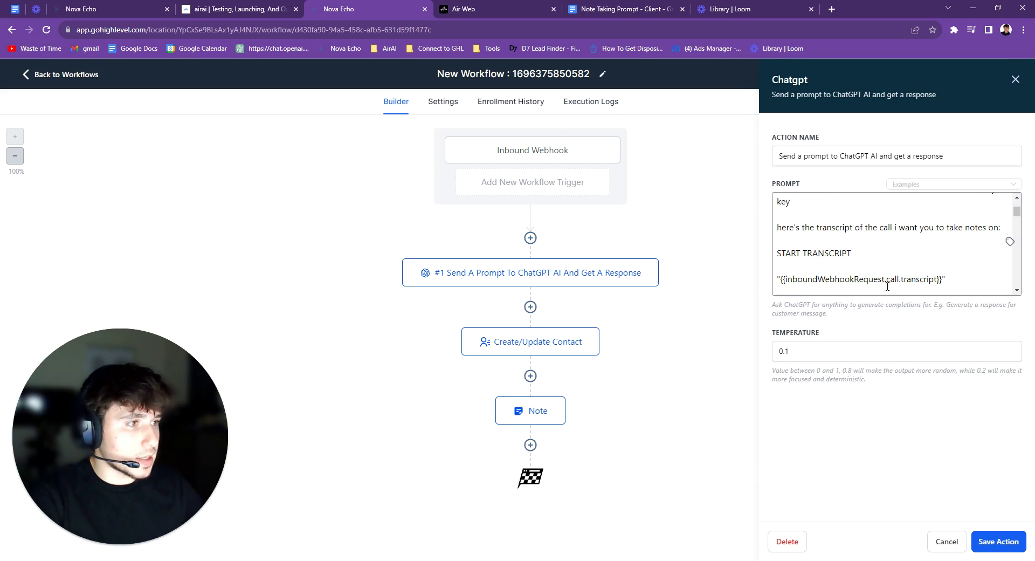
scroll(849, 208, "down", 4)
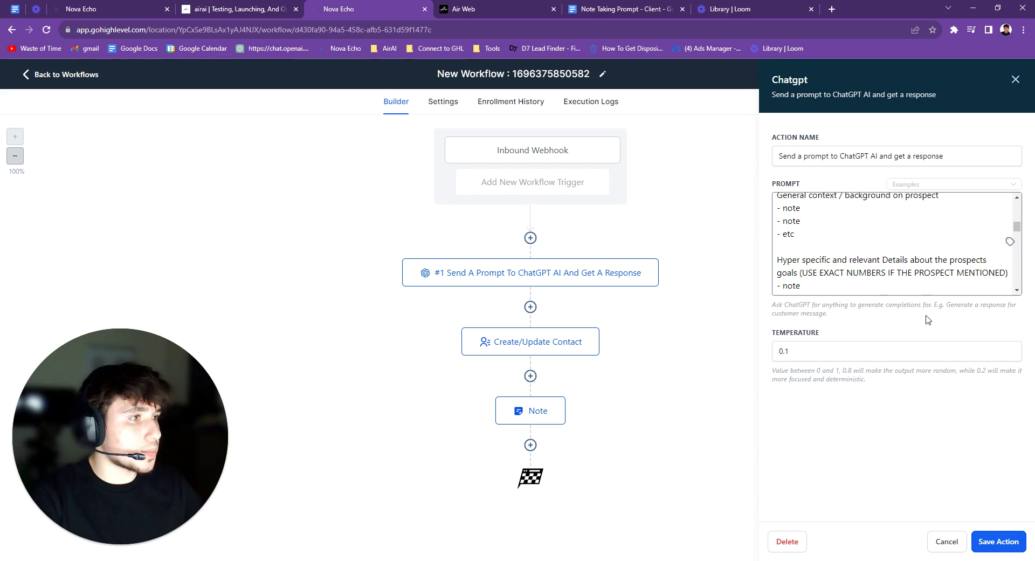
left_click(530, 348)
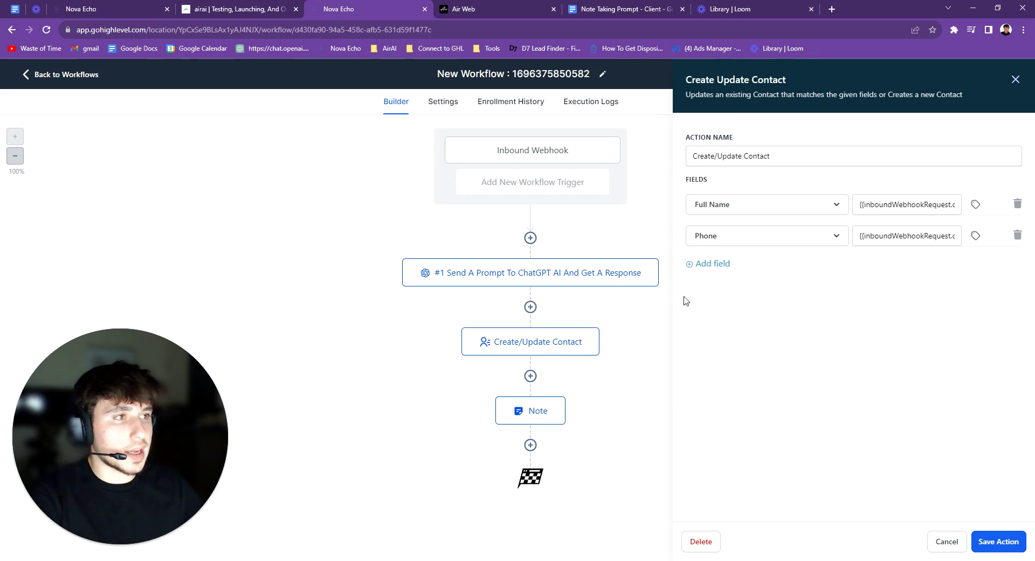
left_click(539, 412)
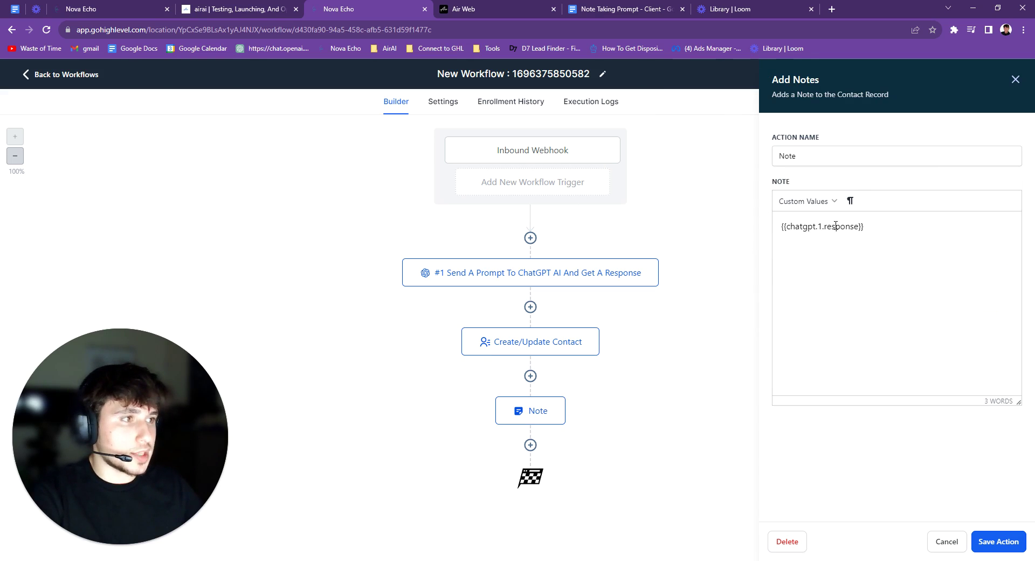
left_click(995, 541)
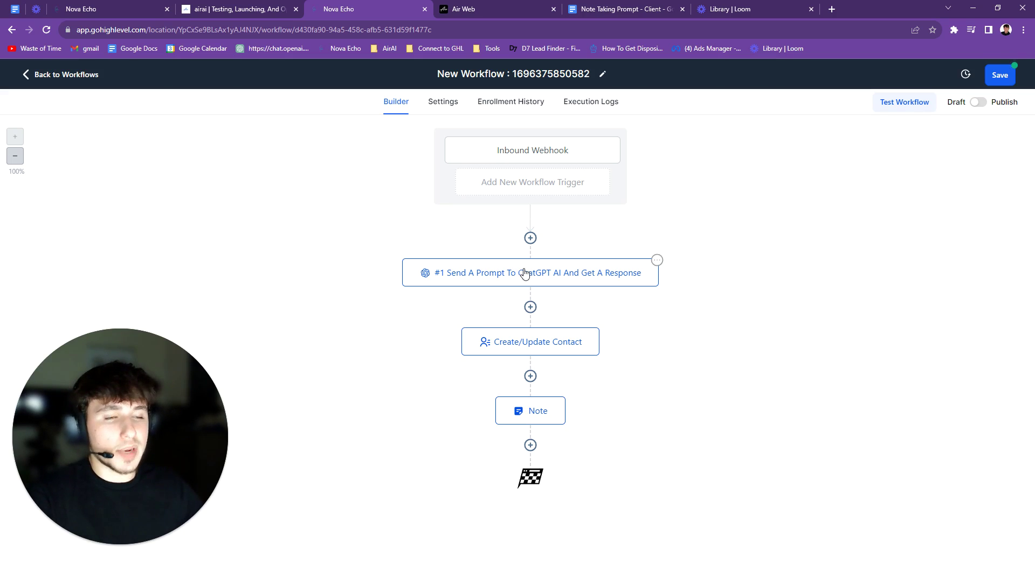
Insert an If / Else step before ChatGPT testing Inbound Webhook Trigger > call > duration
left_click(530, 238)
type("if")
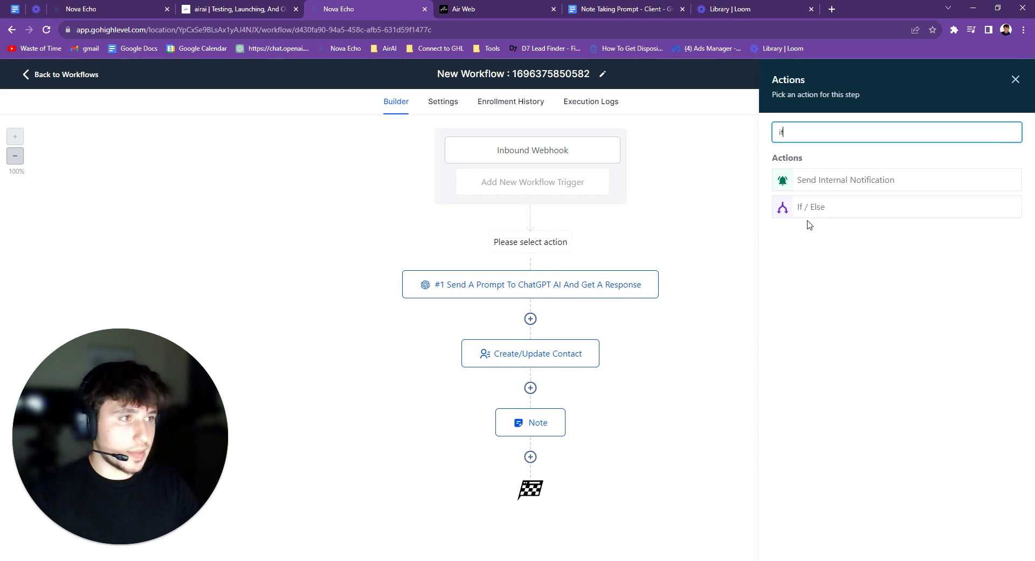
left_click(812, 209)
left_click(636, 315)
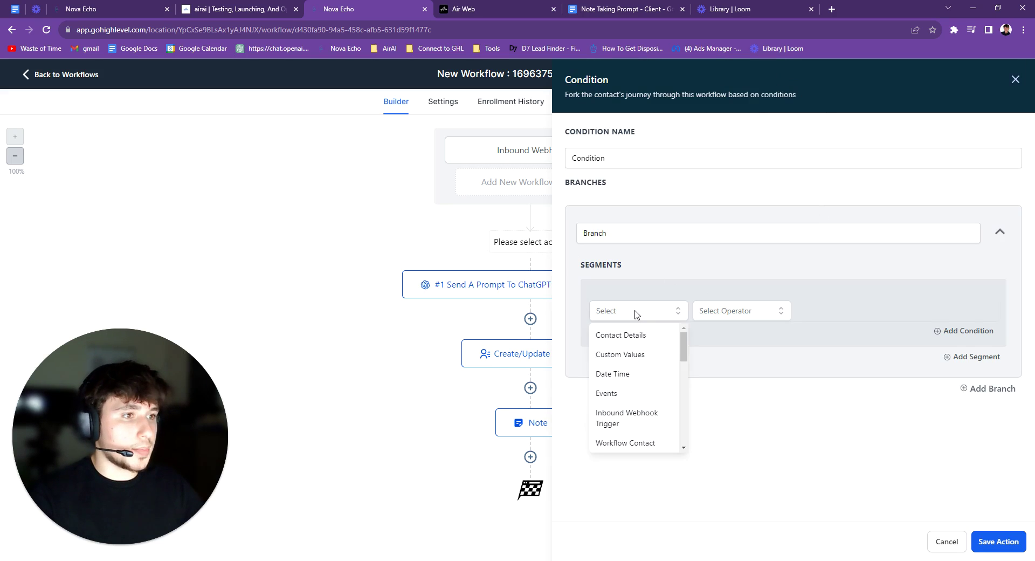
scroll(639, 377, "down", 2)
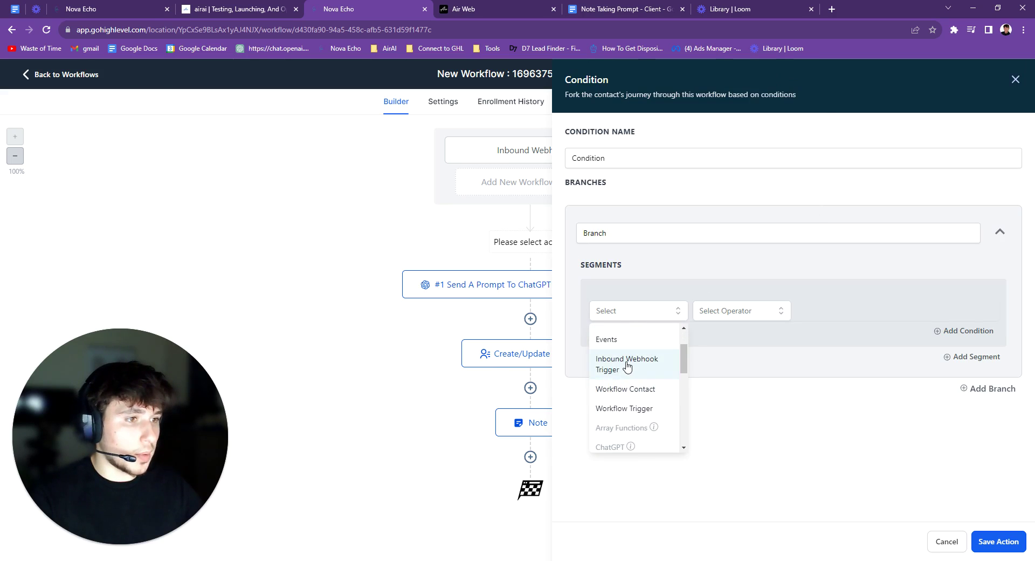
left_click(624, 365)
left_click(614, 354)
scroll(636, 375, "down", 3)
scroll(639, 380, "down", 1)
left_click(638, 412)
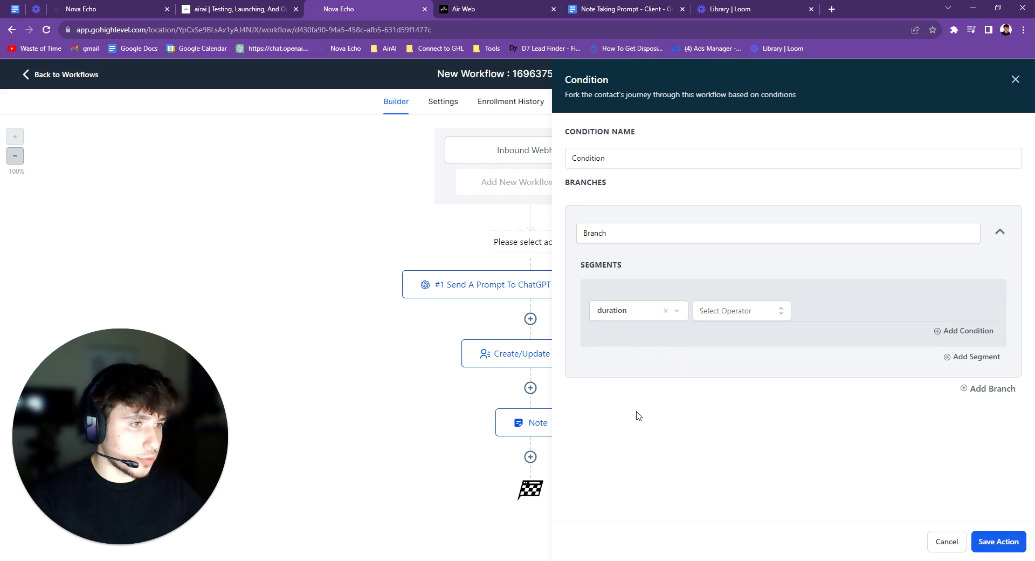
Set the condition to Greater than or Equal to 45 and save it
left_click(713, 317)
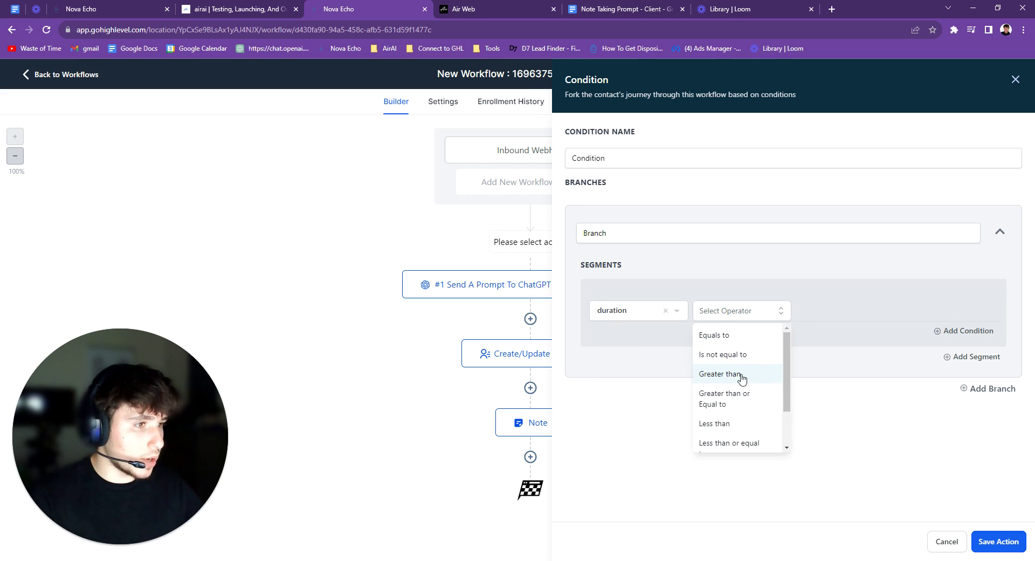
left_click(736, 408)
left_click(859, 313)
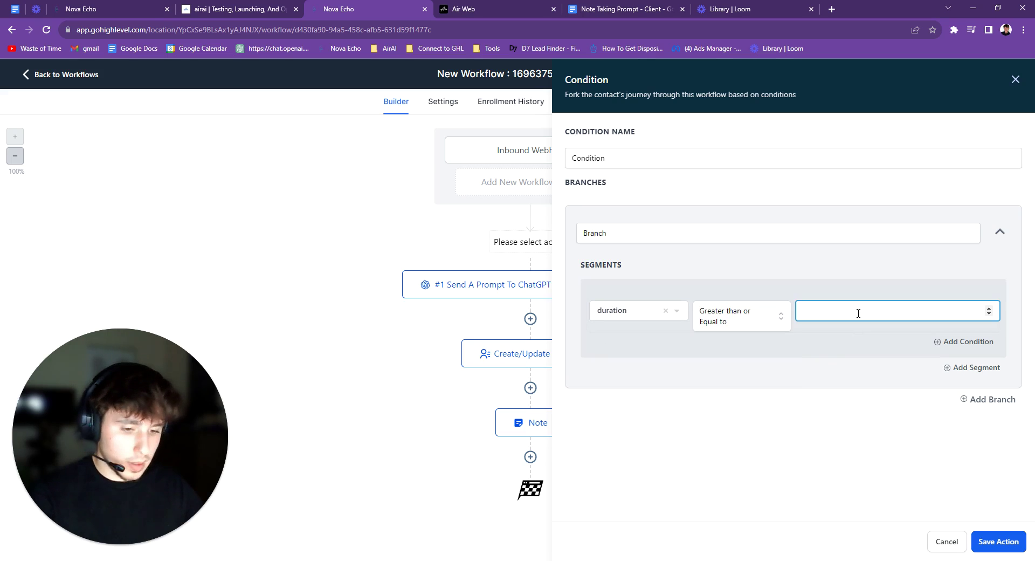
type("45")
left_click(887, 408)
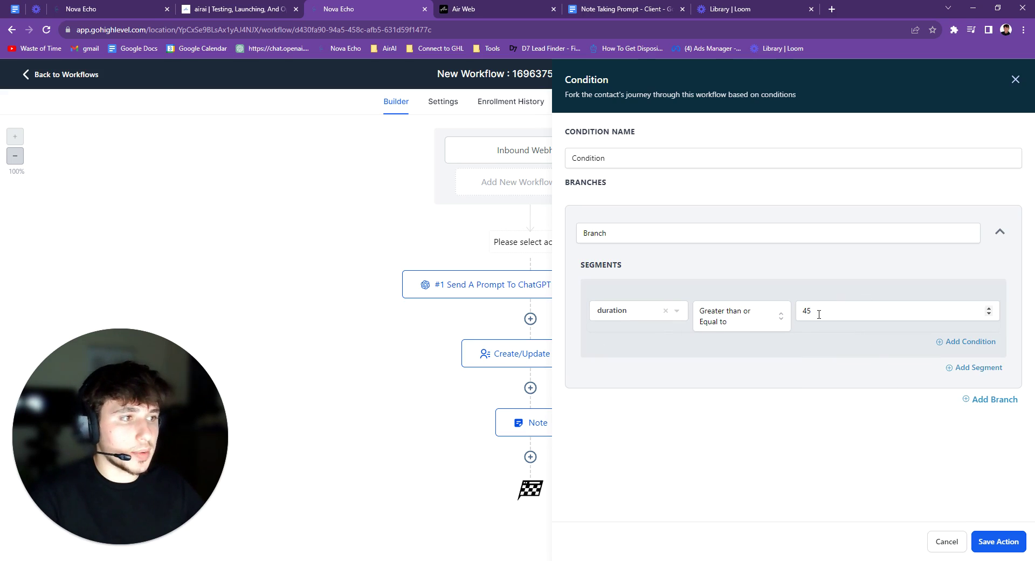
left_click(1002, 543)
scroll(509, 483, "down", 2)
scroll(520, 451, "up", 2)
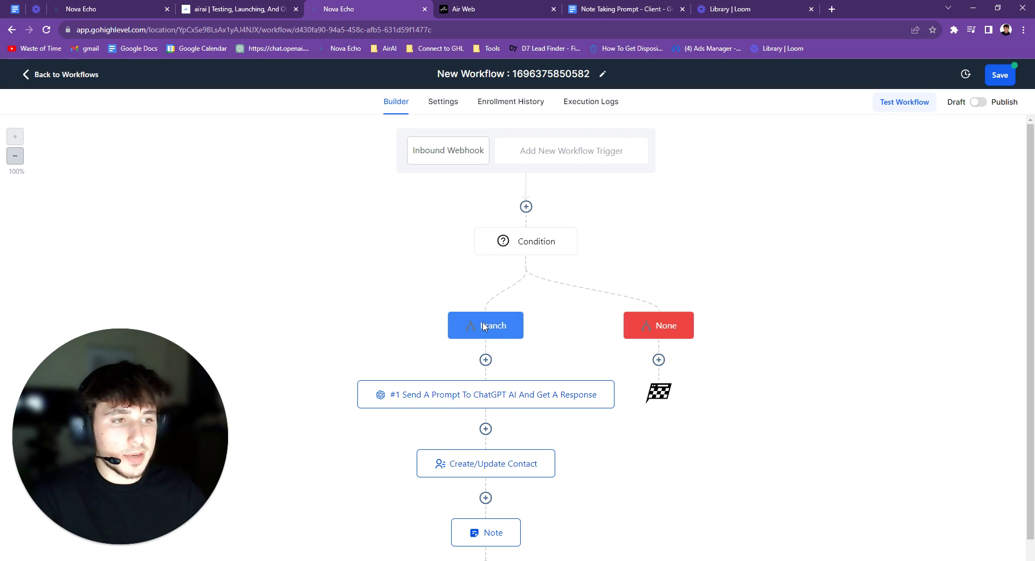
left_click(528, 249)
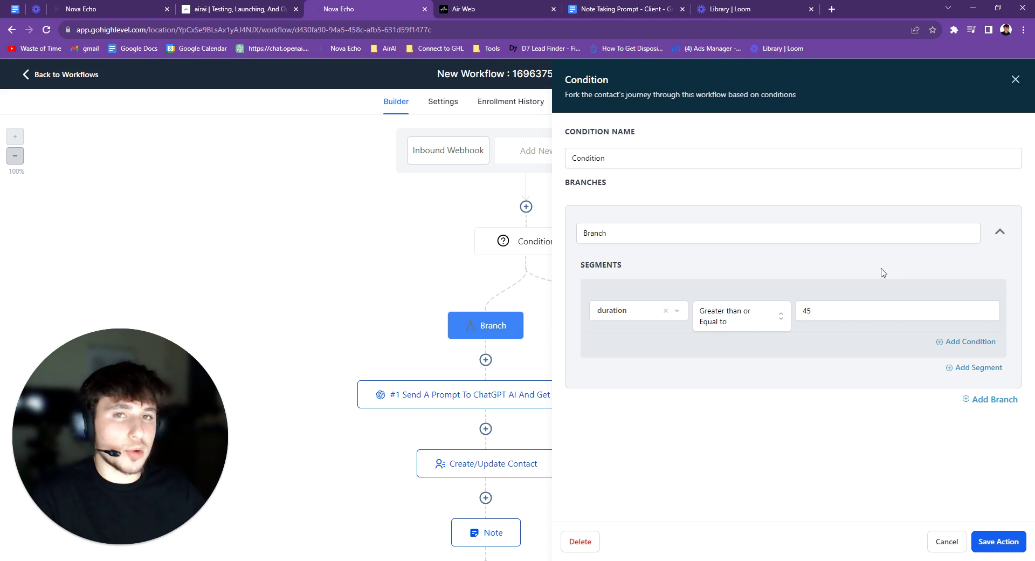
left_click(993, 543)
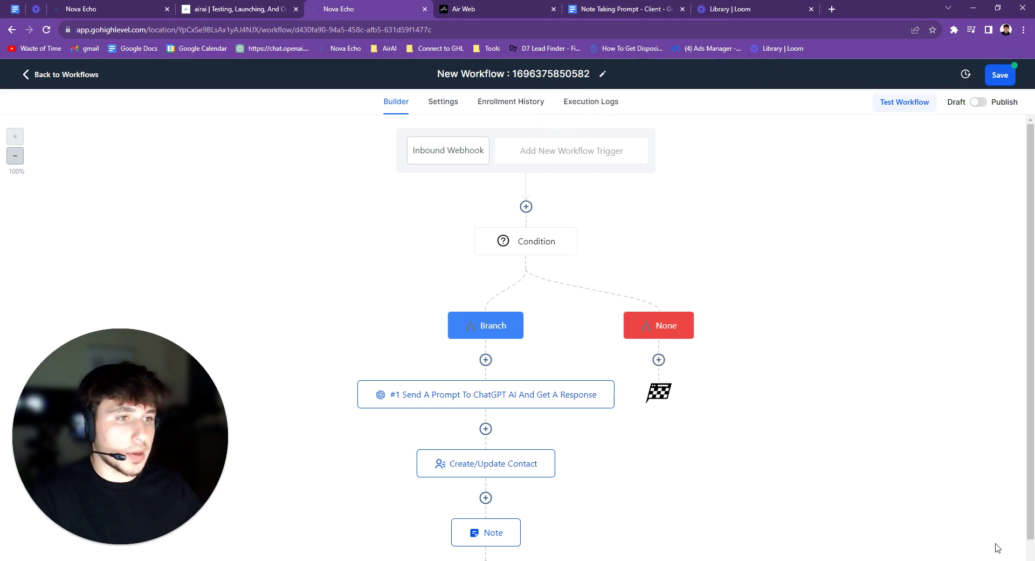
scroll(577, 444, "down", 1)
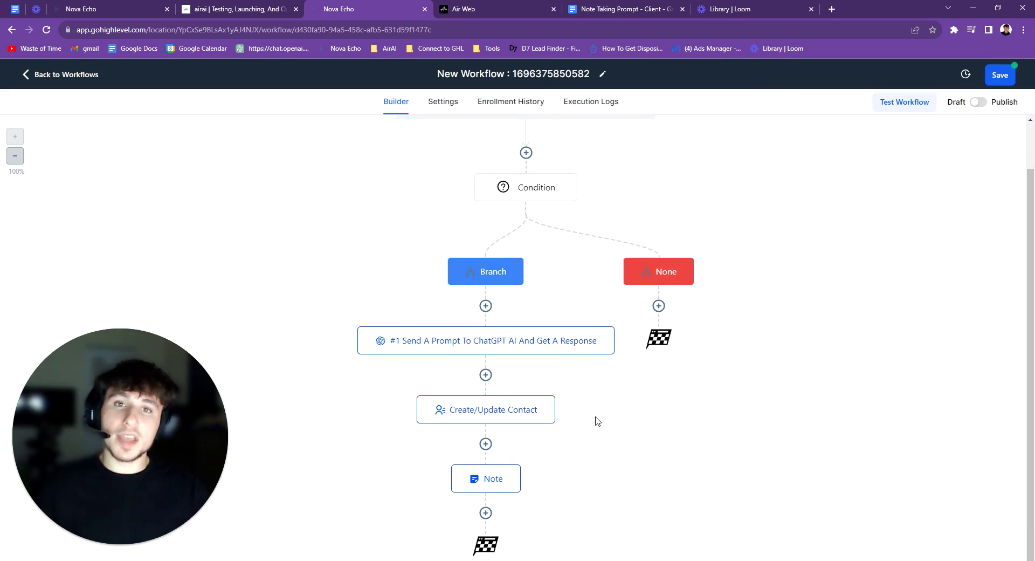